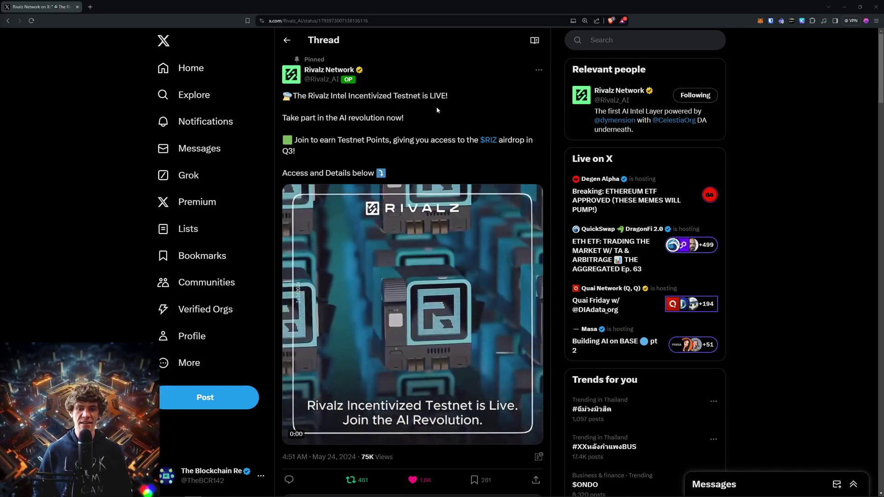
# Step: Scroll through the Rivalz thread on X to locate the 'Testnet Here: rivalz.ai/dashboard' reply
pyautogui.scroll(-2, 798, 240)
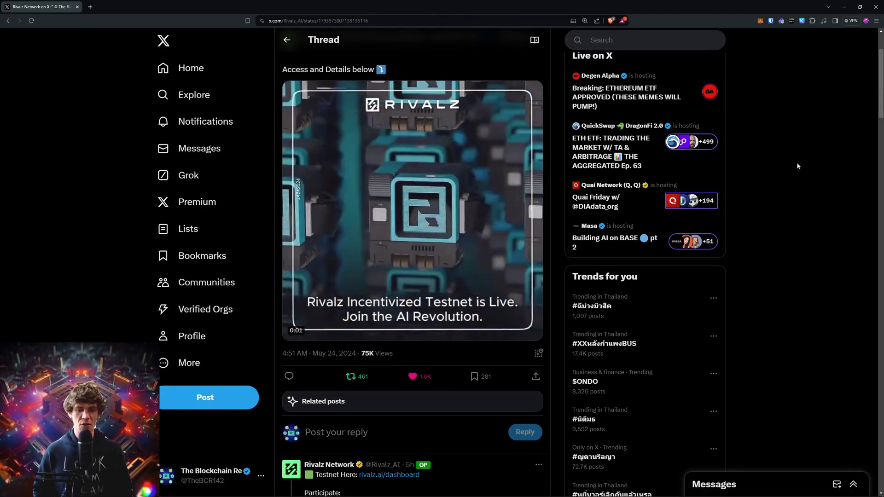
pyautogui.scroll(2, 796, 165)
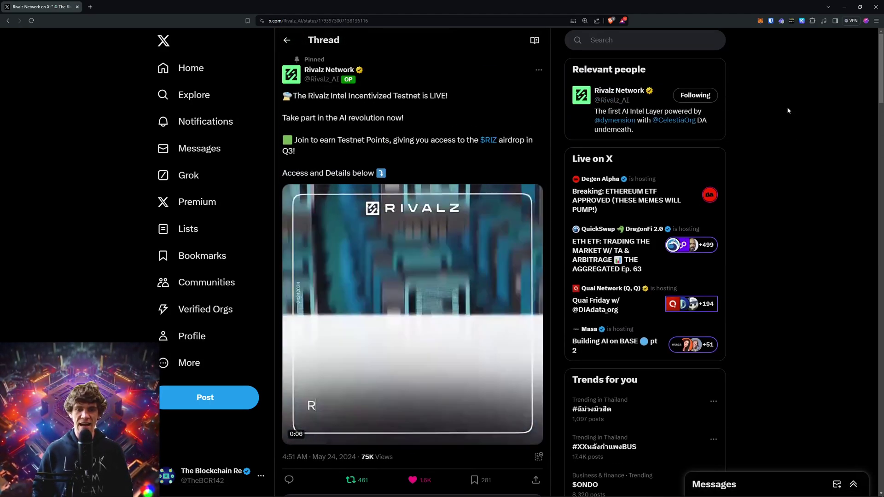
pyautogui.scroll(-3, 786, 112)
pyautogui.scroll(-4, 789, 112)
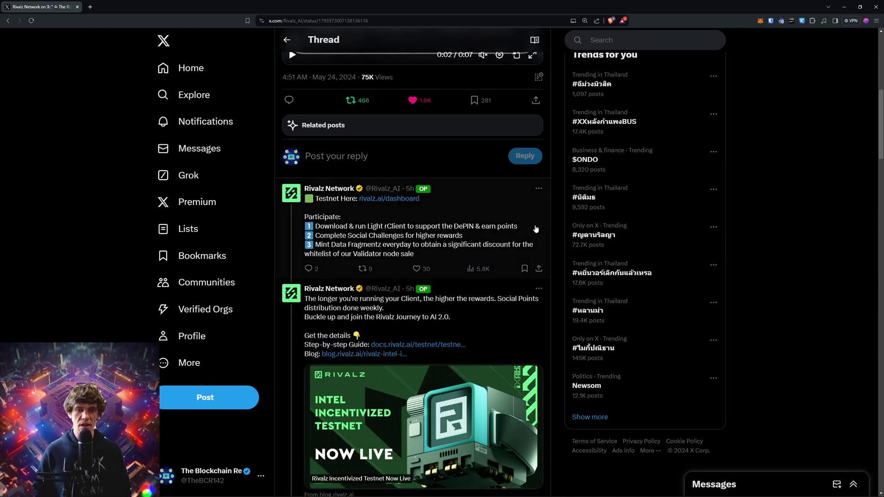
pyautogui.scroll(8, 536, 228)
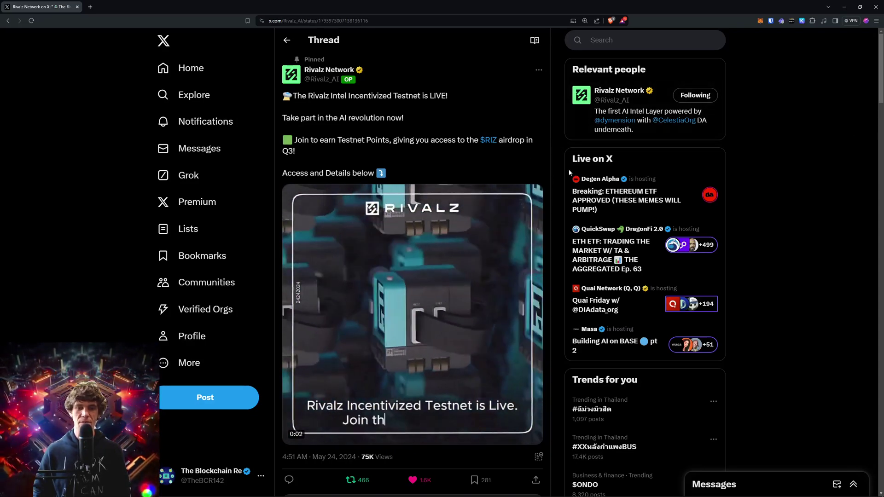
pyautogui.scroll(-9, 560, 179)
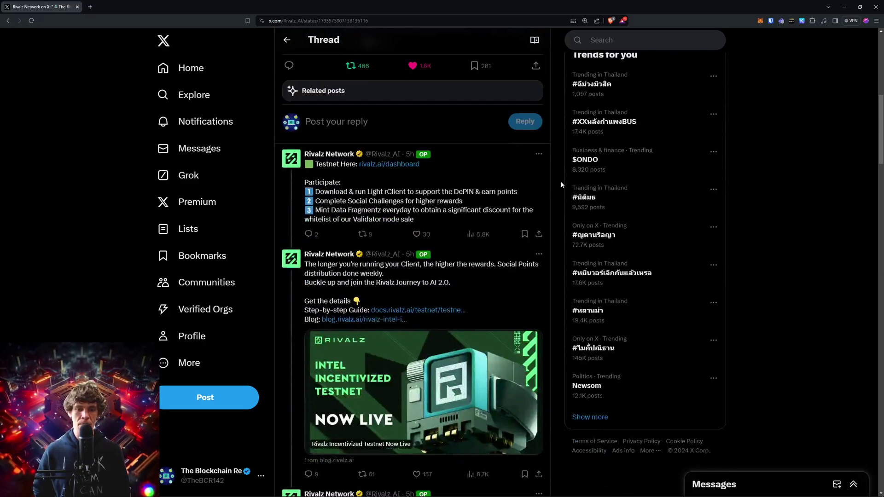
pyautogui.scroll(2, 561, 185)
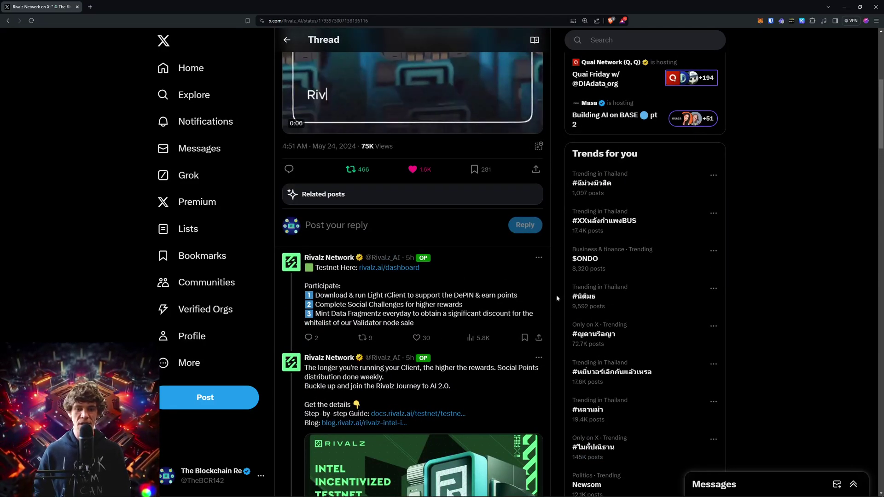
pyautogui.scroll(4, 556, 162)
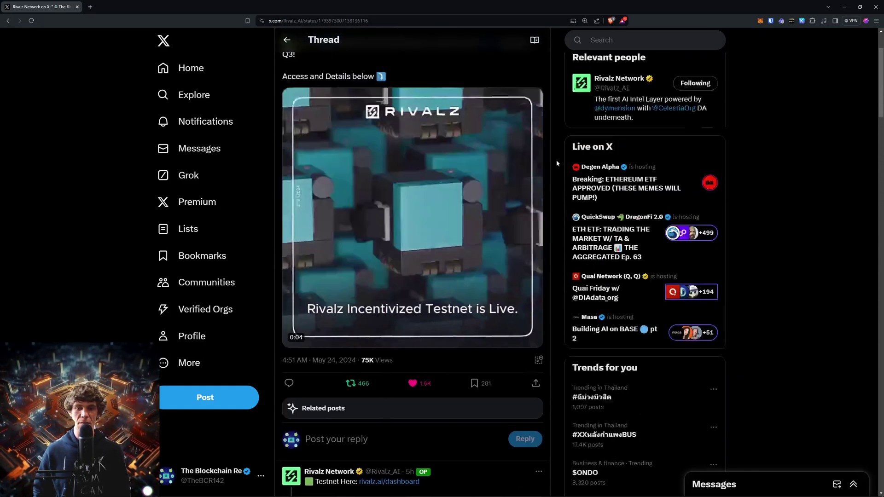
pyautogui.scroll(1, 556, 161)
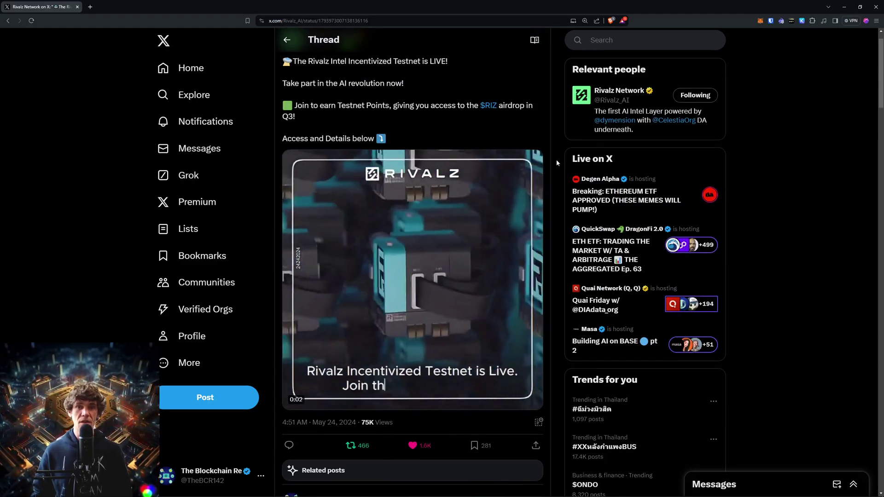
pyautogui.scroll(1, 556, 162)
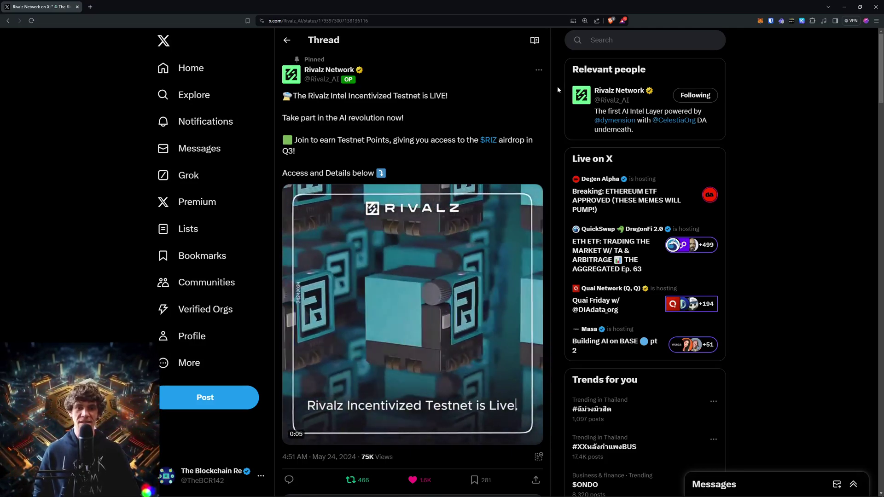
pyautogui.scroll(-5, 557, 87)
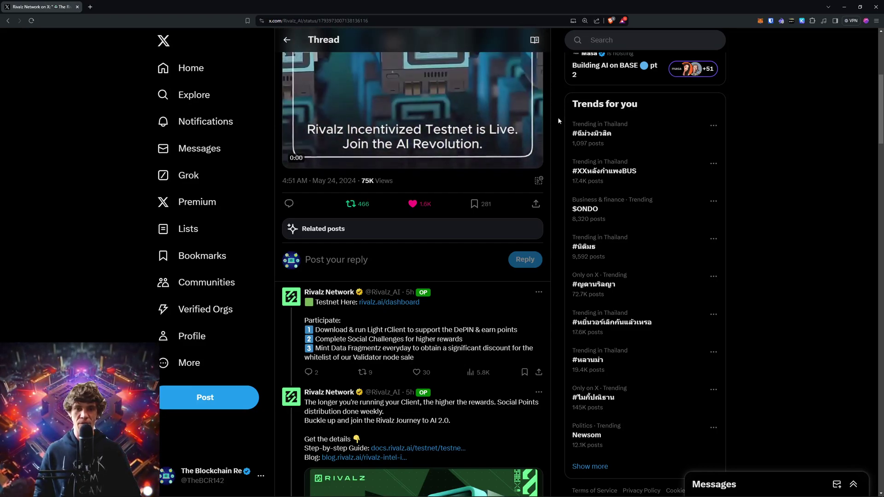
pyautogui.scroll(-5, 562, 118)
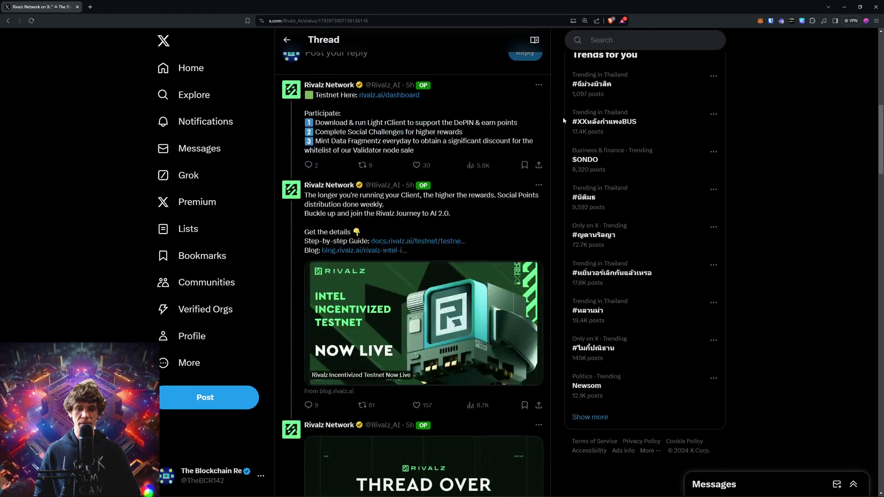
# Step: Open the dashboard reply as its own post and follow its rivalz.ai/dashboard link into a new tab
pyautogui.click(427, 129)
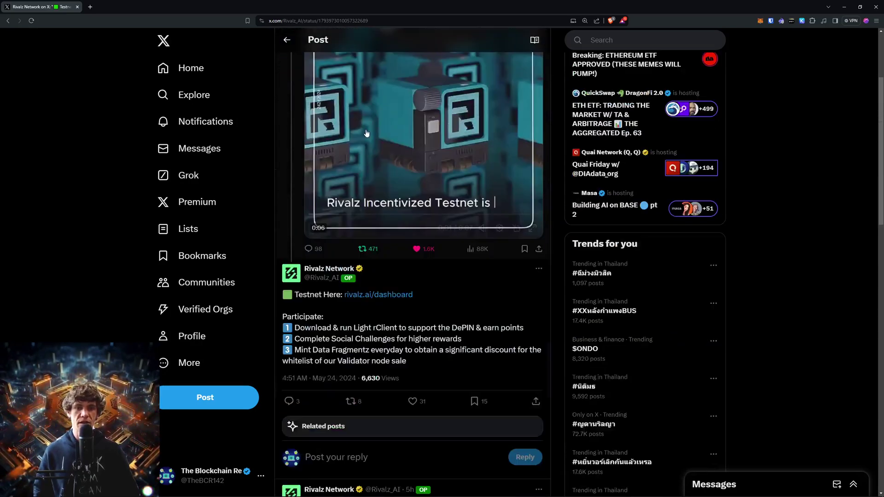
pyautogui.click(377, 299)
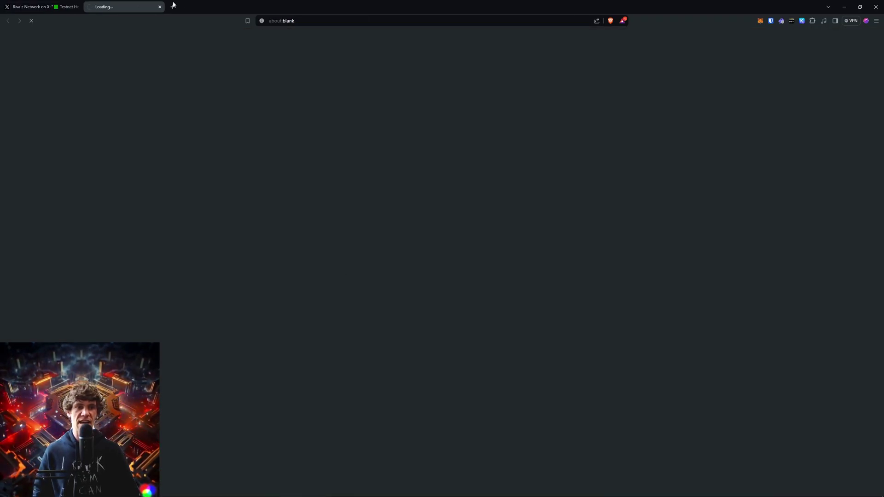
pyautogui.click(51, 7)
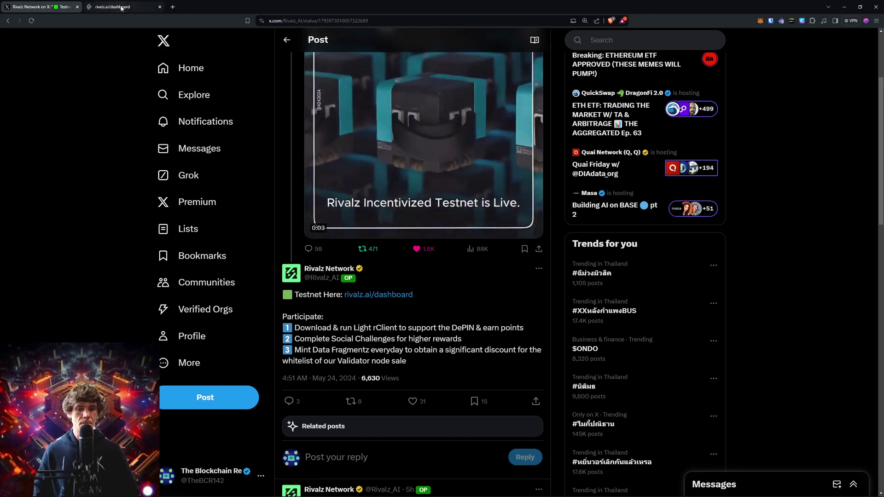
pyautogui.scroll(-4, 376, 219)
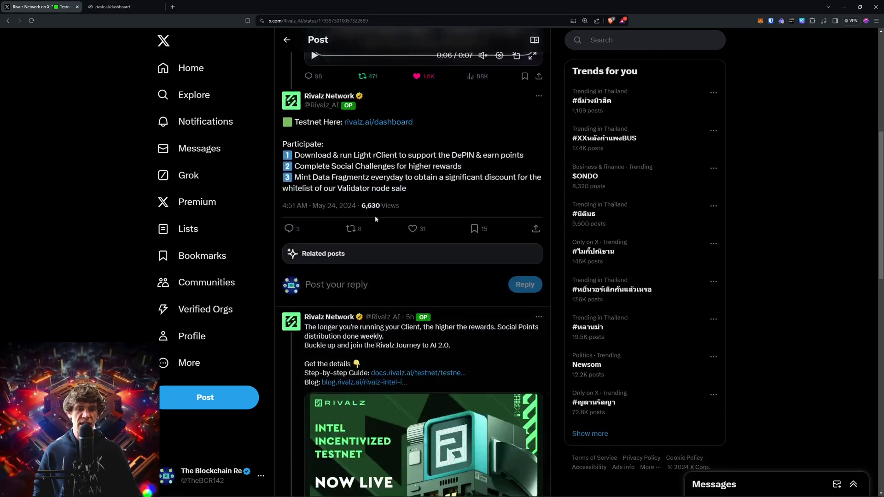
pyautogui.click(116, 10)
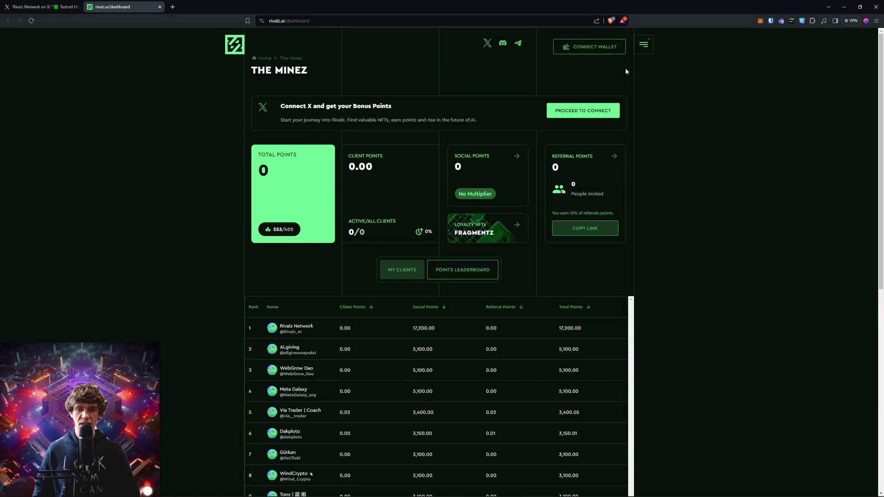
# Step: Connect Rabby Wallet to the dashboard and add the Rivalz Testnet network (chain ID 1231, RIZ)
pyautogui.click(587, 49)
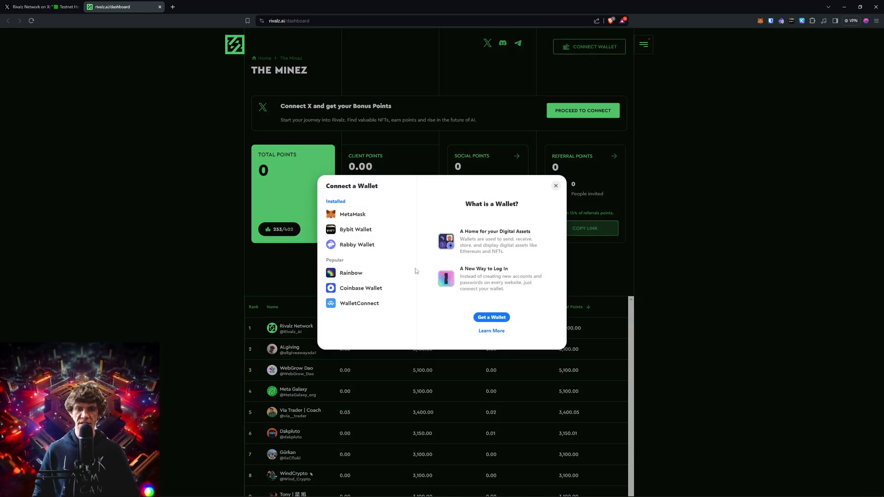
pyautogui.click(355, 245)
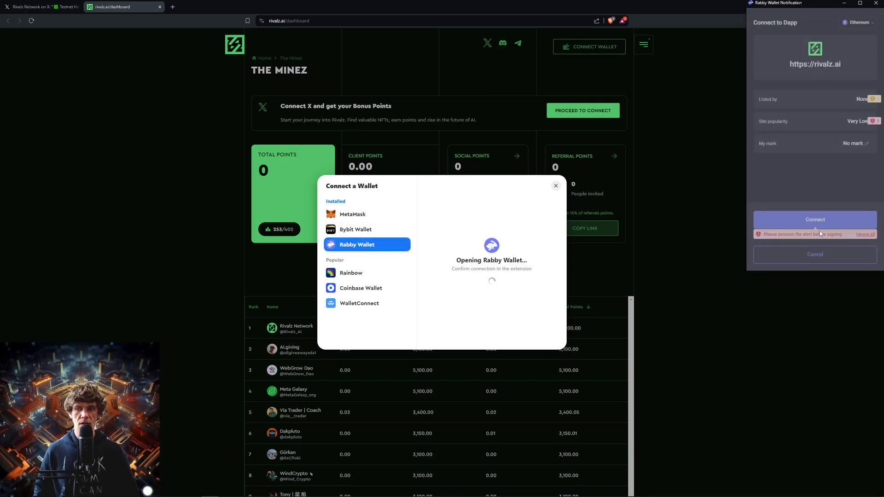
pyautogui.click(865, 235)
pyautogui.click(810, 234)
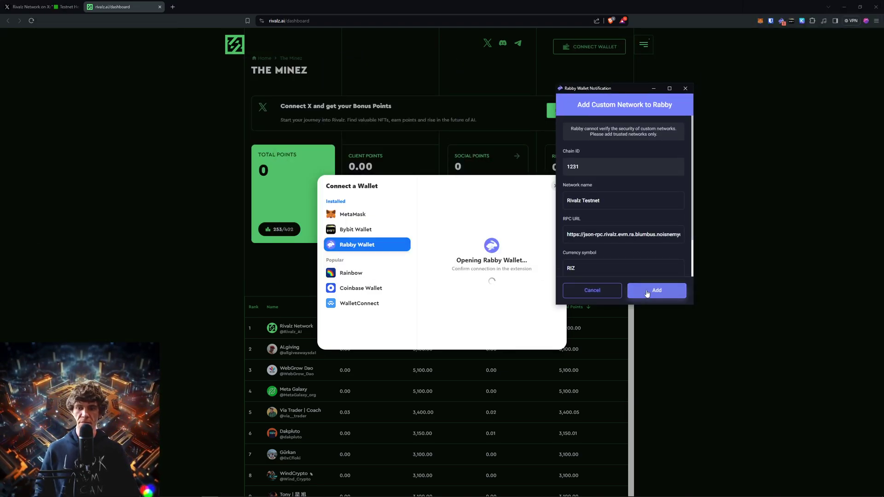
pyautogui.click(651, 293)
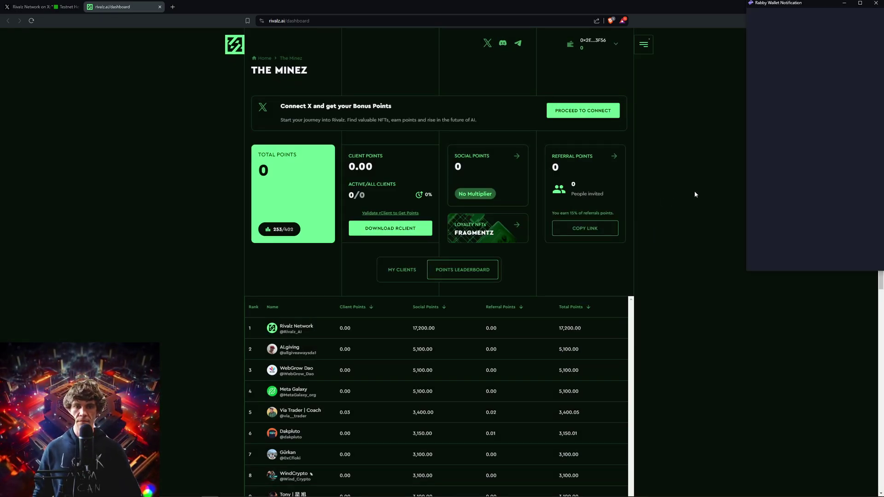
# Step: Sign and confirm the wallet login message, then start linking the X account to Rivalz
pyautogui.click(799, 257)
pyautogui.click(799, 258)
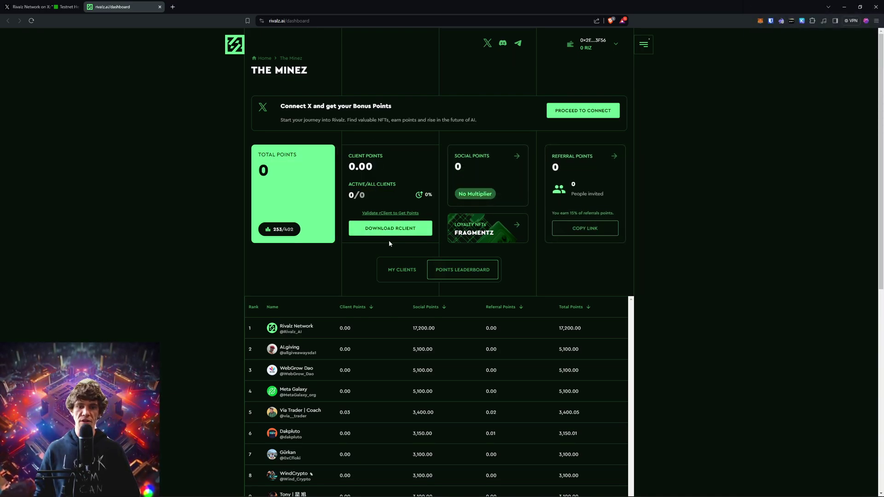
pyautogui.click(583, 114)
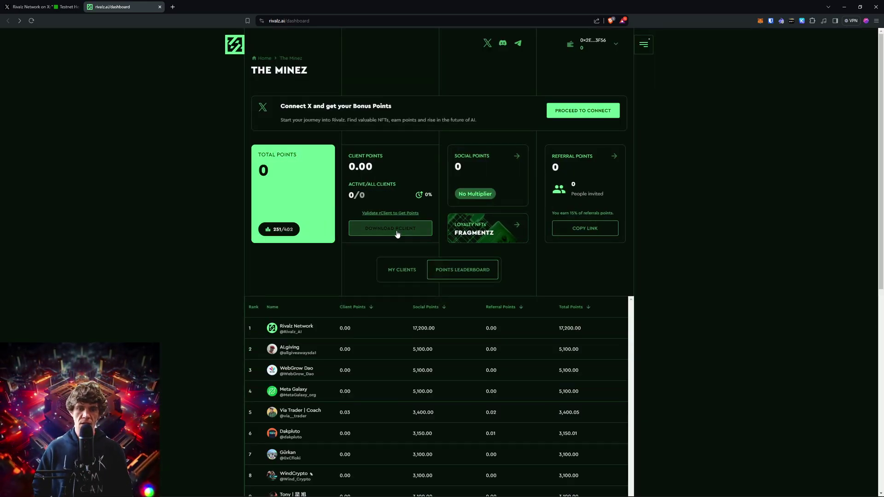
# Step: Save the Windows installer rClient.Setup.latest.exe to the Desktop and return to rivalz.ai/download
pyautogui.click(398, 233)
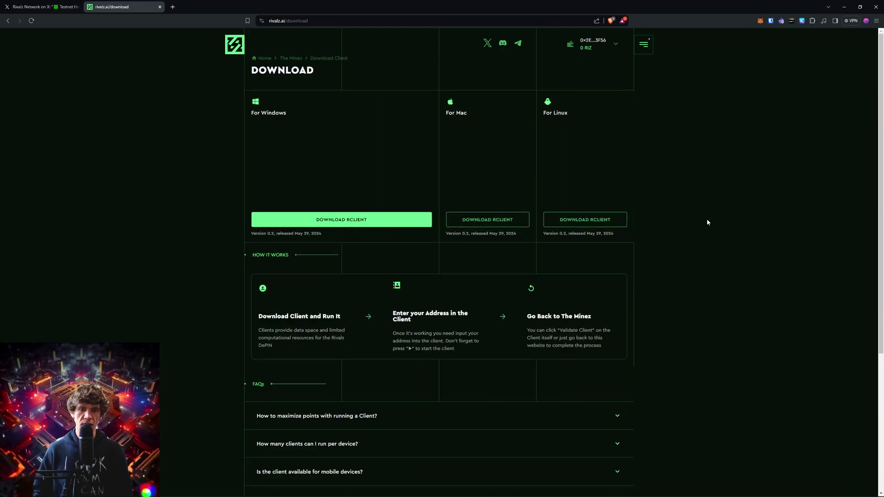
pyautogui.click(373, 221)
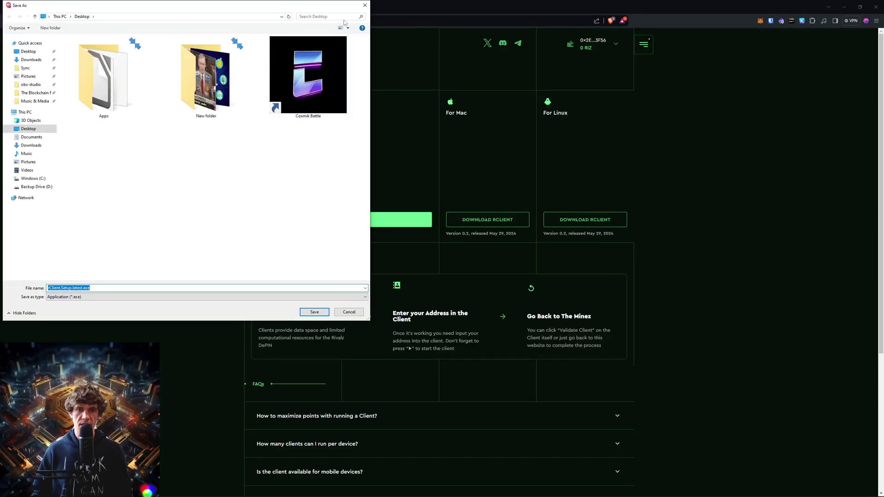
pyautogui.click(312, 314)
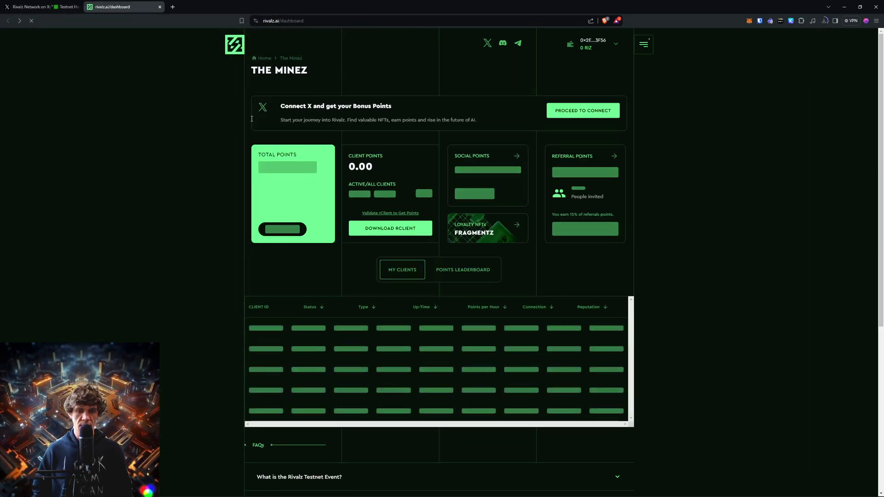
pyautogui.hotkey('alt', 'Right')
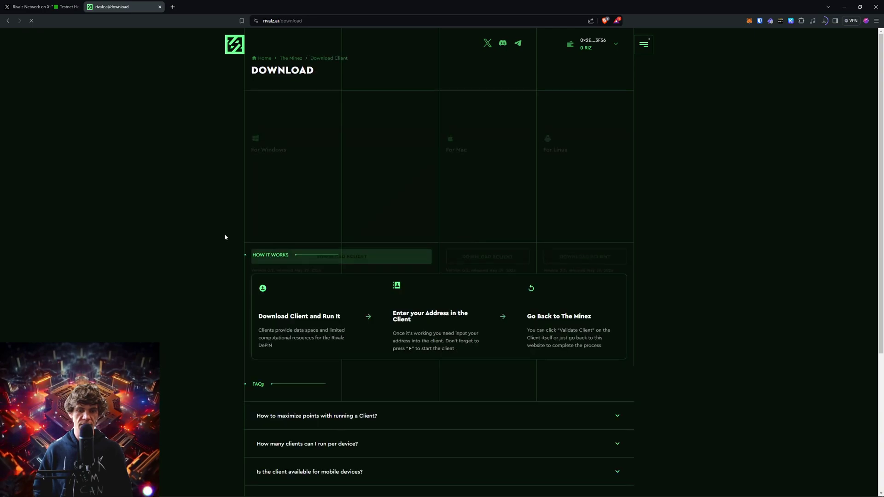
# Step: Zoom the download page to 140% and expand the FAQs on client points, clients per device and mobile
pyautogui.scroll(-3, 425, 322)
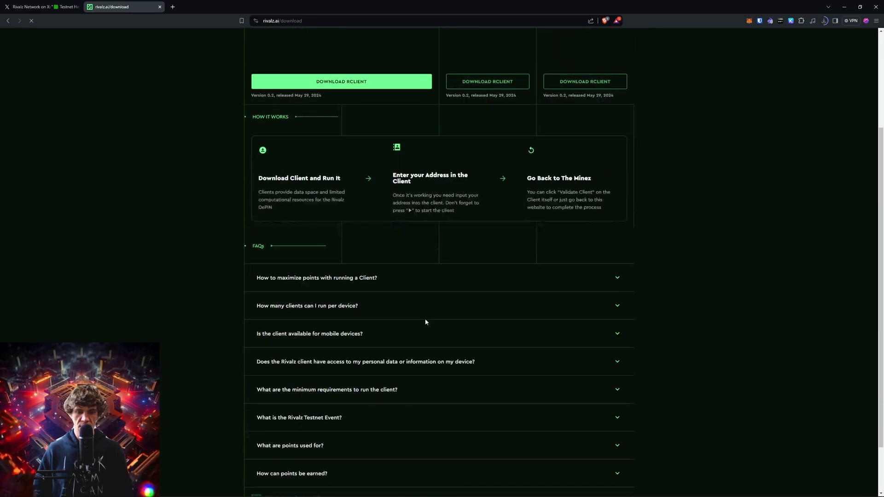
pyautogui.click(346, 279)
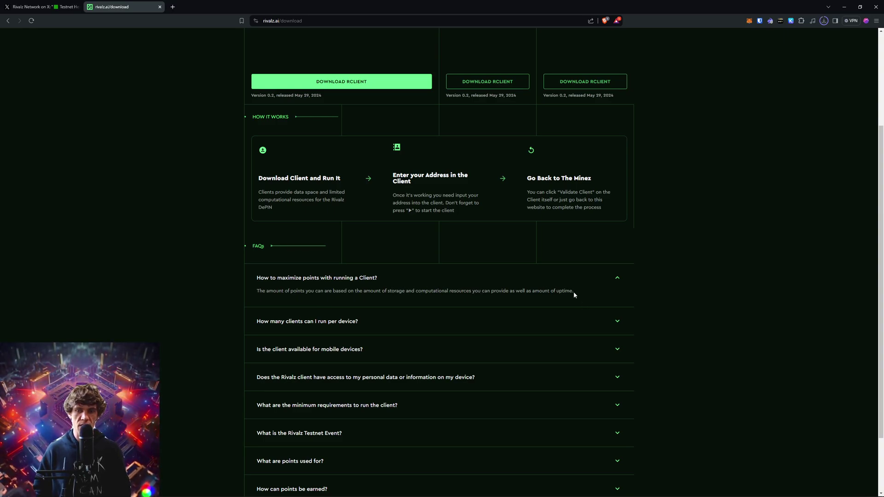
pyautogui.hotkey('ctrl', '+')
pyautogui.hotkey('ctrl', '+')
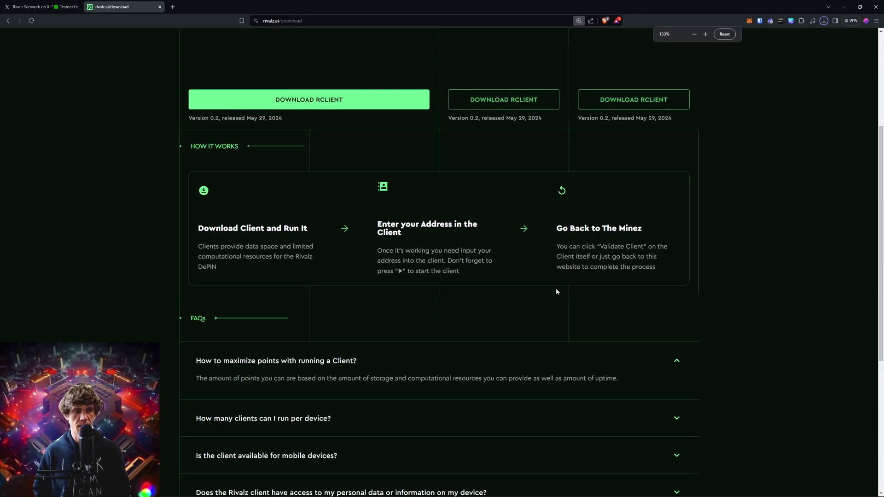
pyautogui.hotkey('ctrl', '+')
pyautogui.scroll(-1, 556, 292)
pyautogui.click(414, 305)
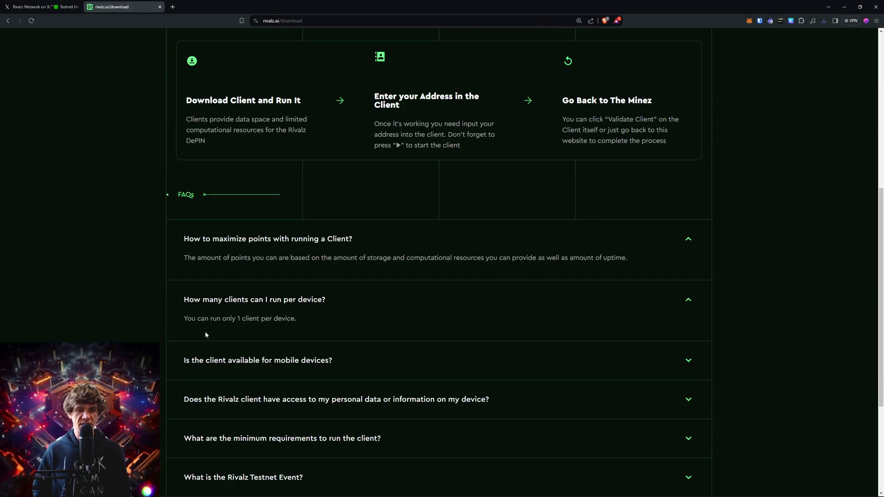
pyautogui.scroll(-2, 330, 318)
pyautogui.click(337, 262)
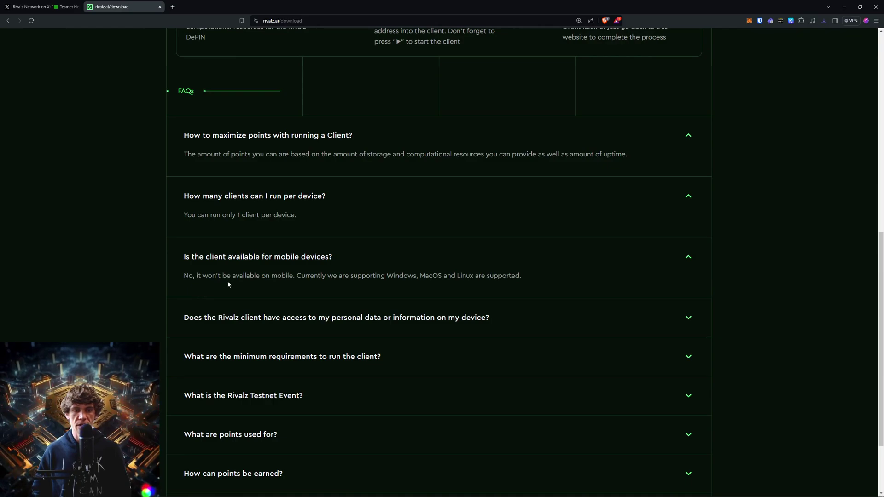
# Step: Expand the FAQs on personal data access, minimum requirements, the Testnet Event and what points are for
pyautogui.scroll(-2, 533, 255)
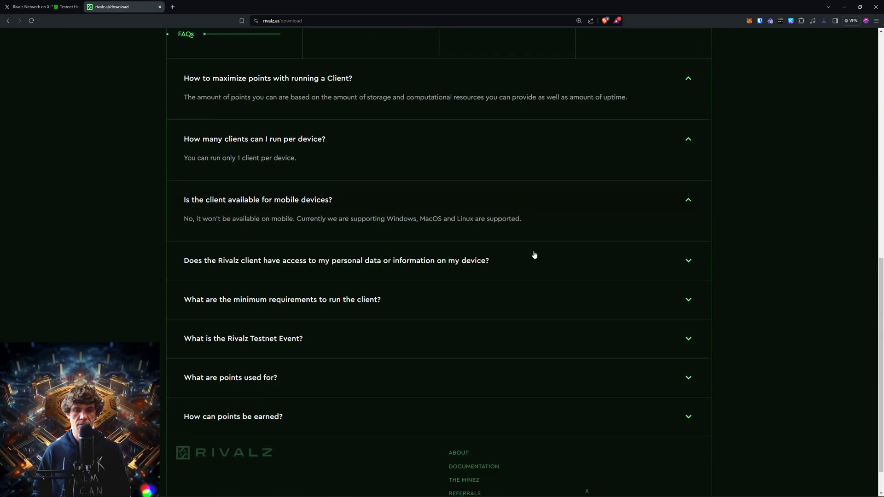
pyautogui.moveTo(386, 179); pyautogui.dragTo(520, 182)
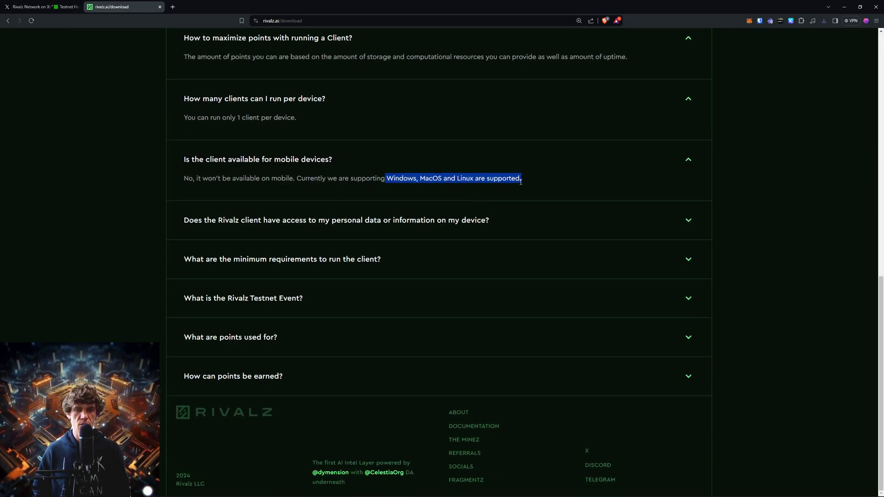
pyautogui.click(416, 177)
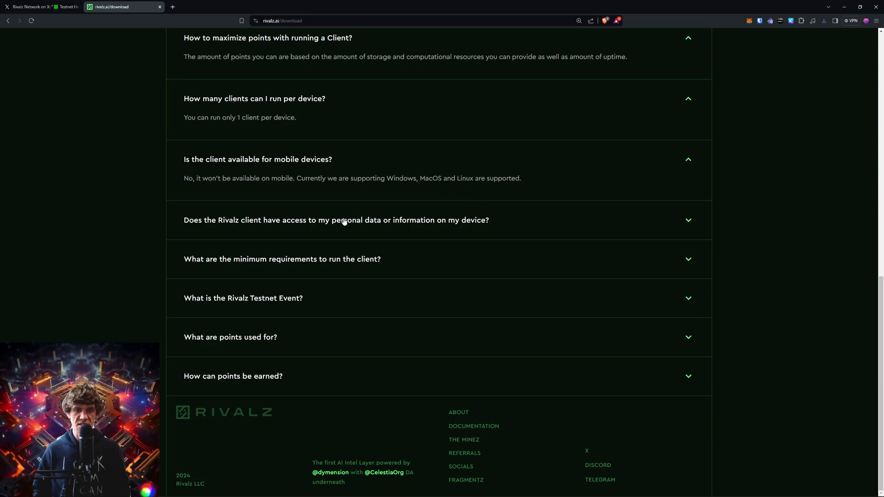
pyautogui.click(324, 220)
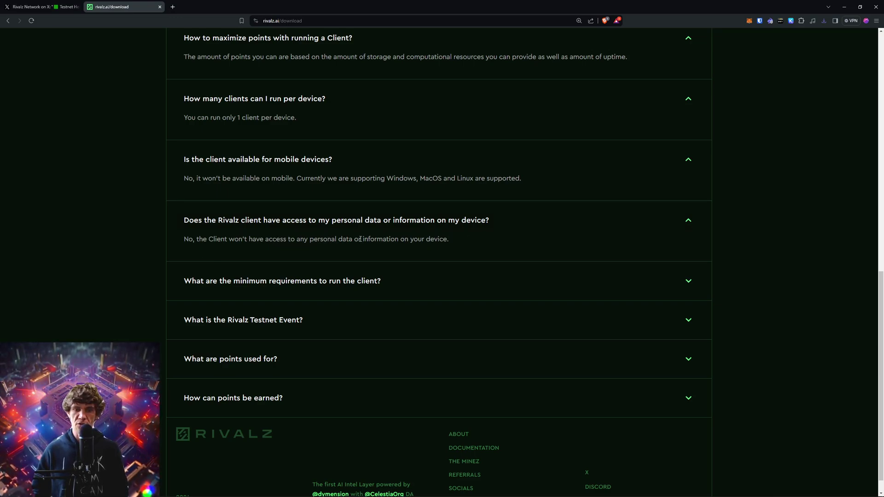
pyautogui.click(375, 281)
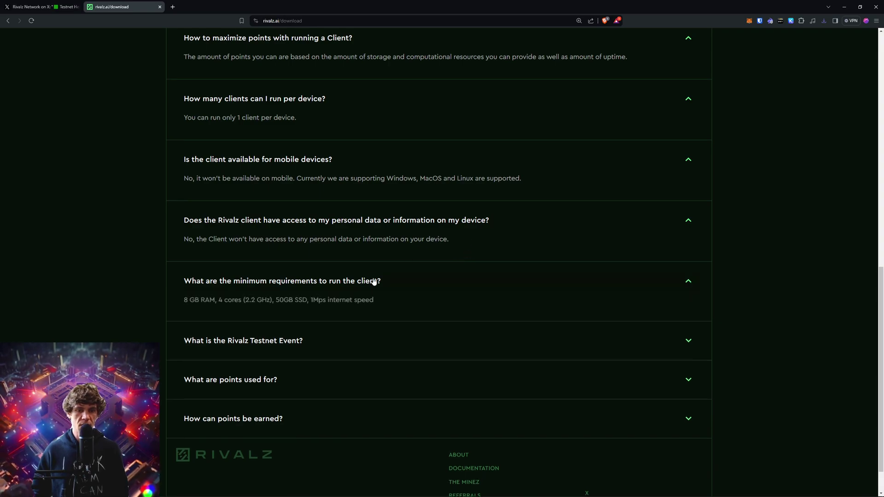
pyautogui.scroll(-1, 374, 276)
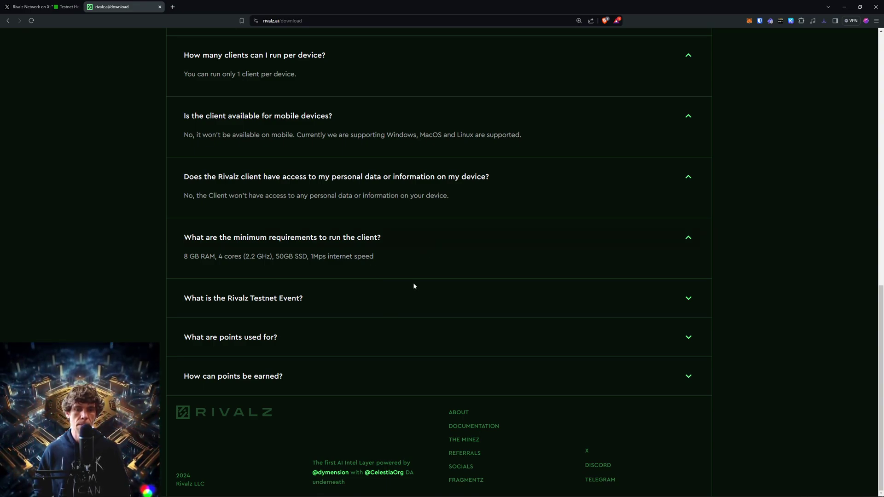
pyautogui.click(342, 302)
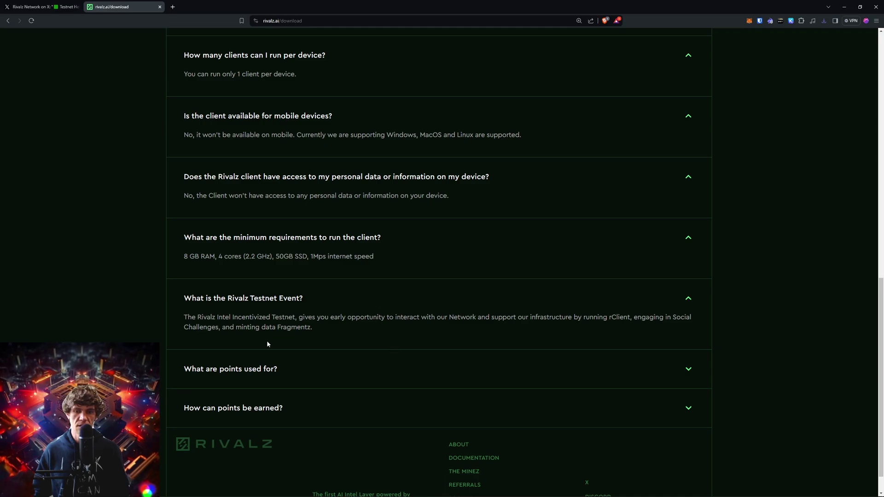
pyautogui.click(416, 376)
pyautogui.scroll(-1, 540, 308)
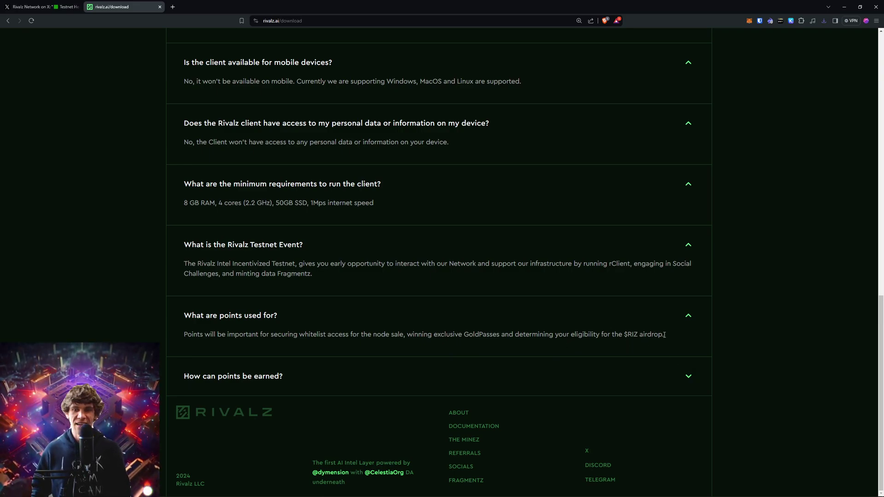
pyautogui.scroll(20, 748, 310)
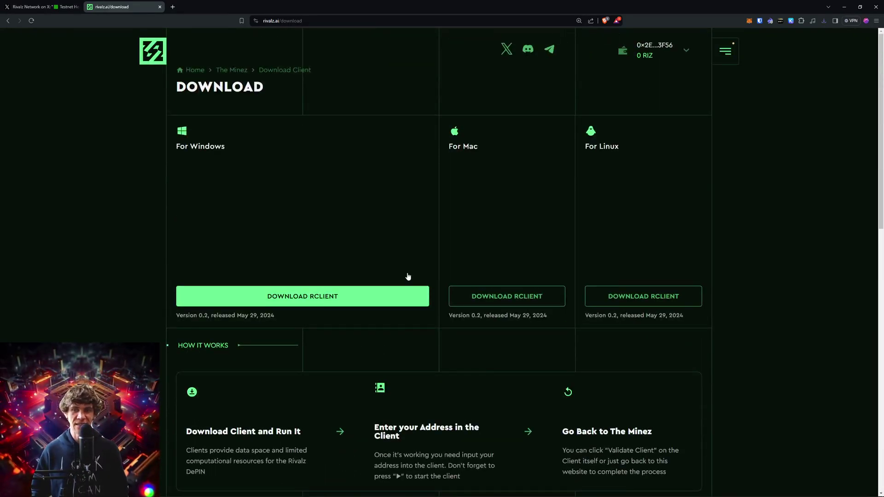
# Step: Launch rClient.Setup.latest.exe from the Downloads panel, using More info then Run anyway past SmartScreen
pyautogui.click(823, 21)
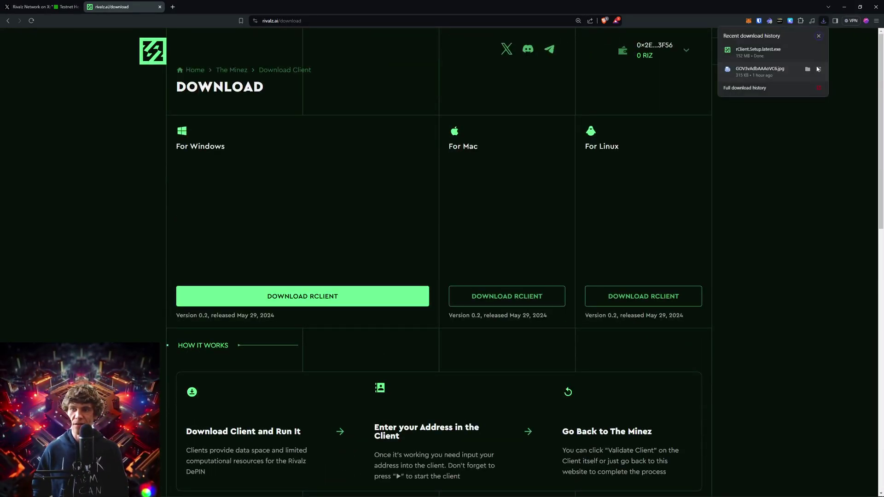
pyautogui.click(779, 52)
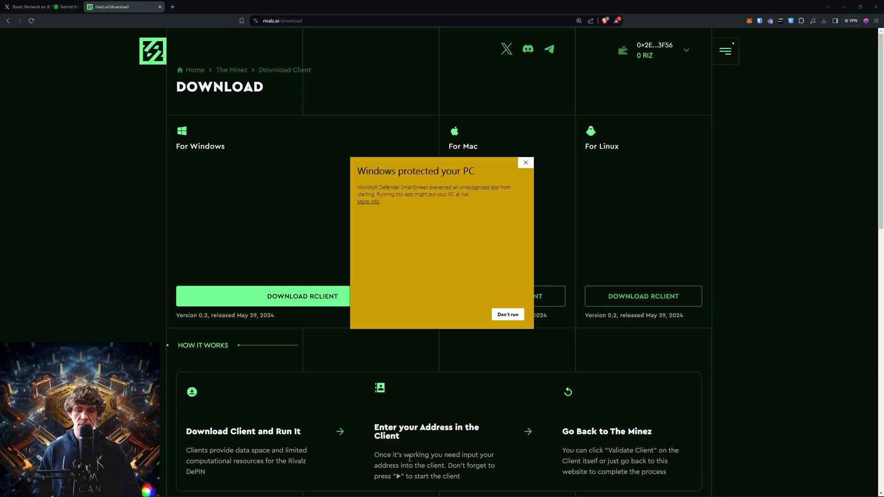
pyautogui.click(368, 202)
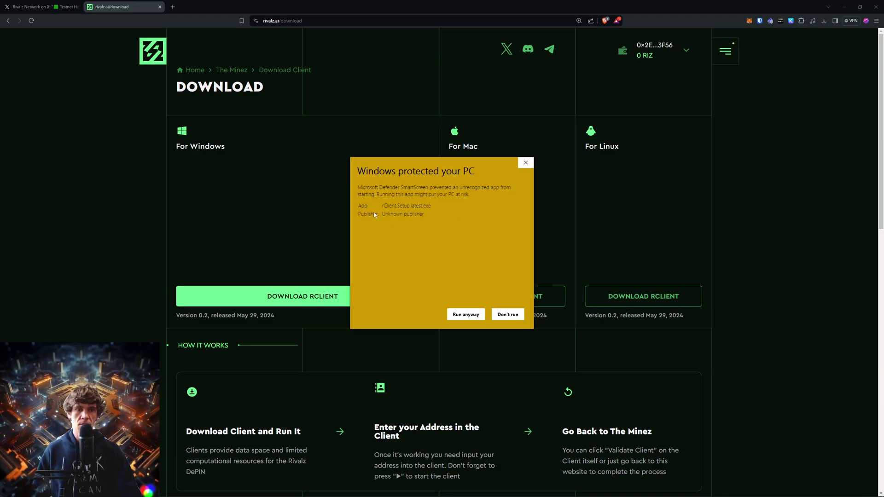
pyautogui.click(468, 315)
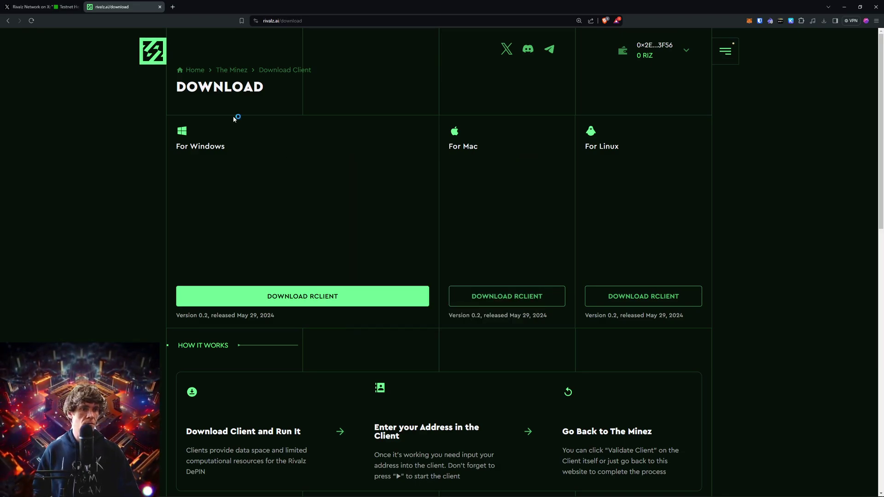
pyautogui.click(69, 10)
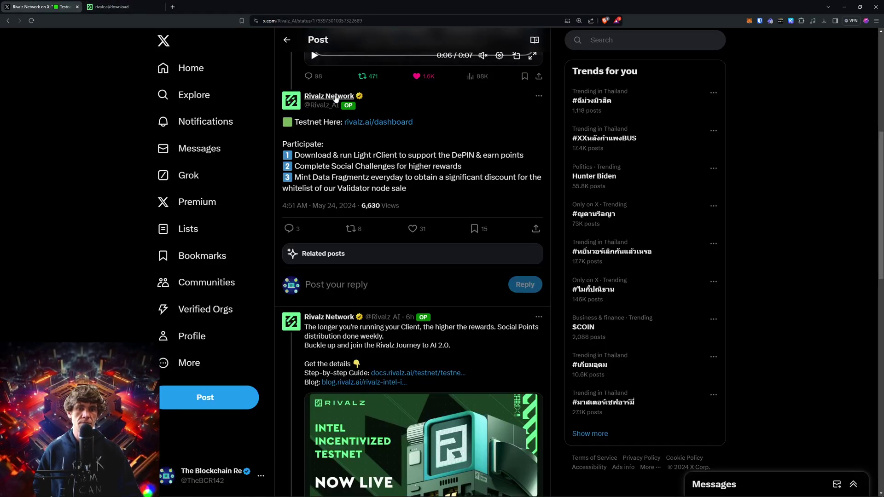
# Step: Return from the Rivalz Network post to the rivalz.ai/download tab
pyautogui.moveTo(336, 98)
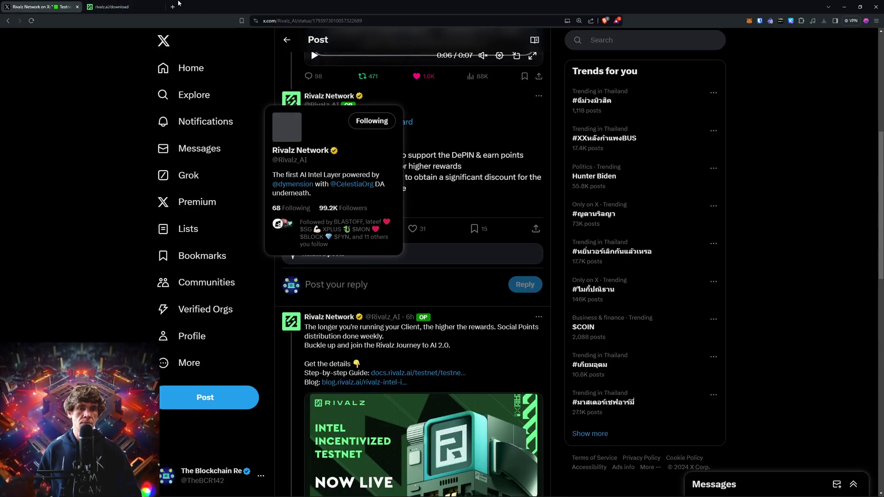
pyautogui.click(123, 7)
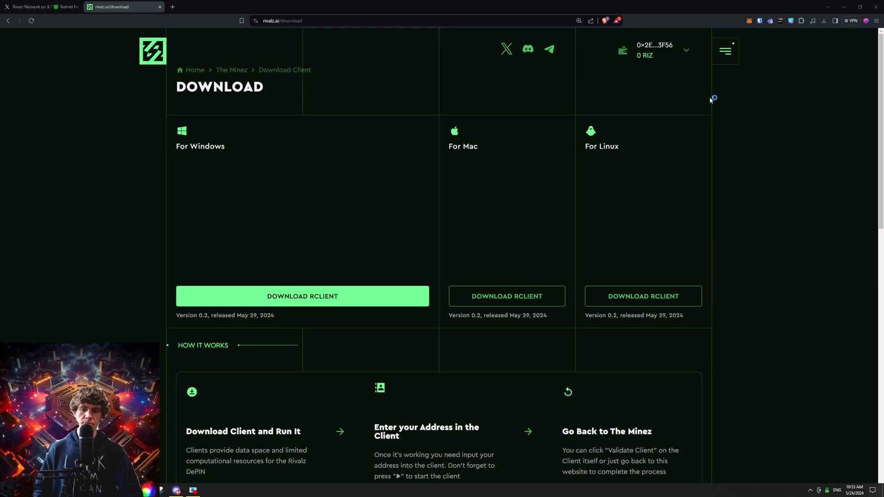
# Step: Go to FRAGMENTS from the menu, backing out of the X sign-in that Proceed to Connect opened
pyautogui.click(725, 51)
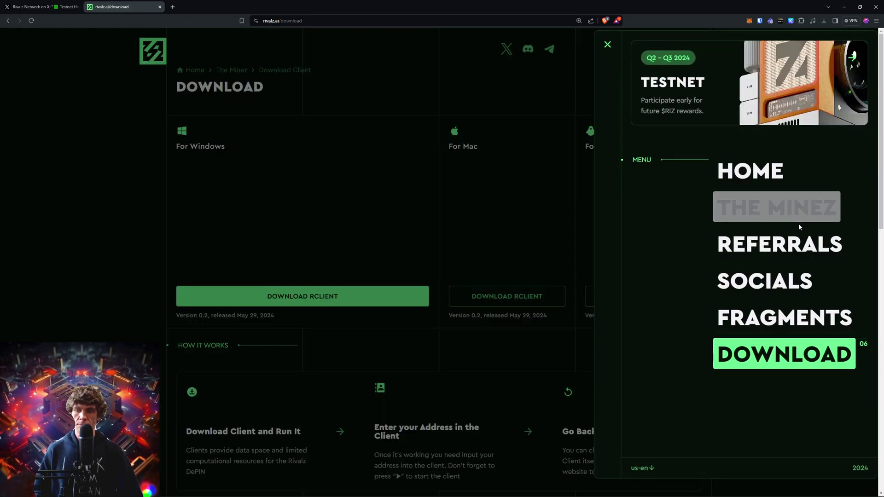
pyautogui.click(770, 320)
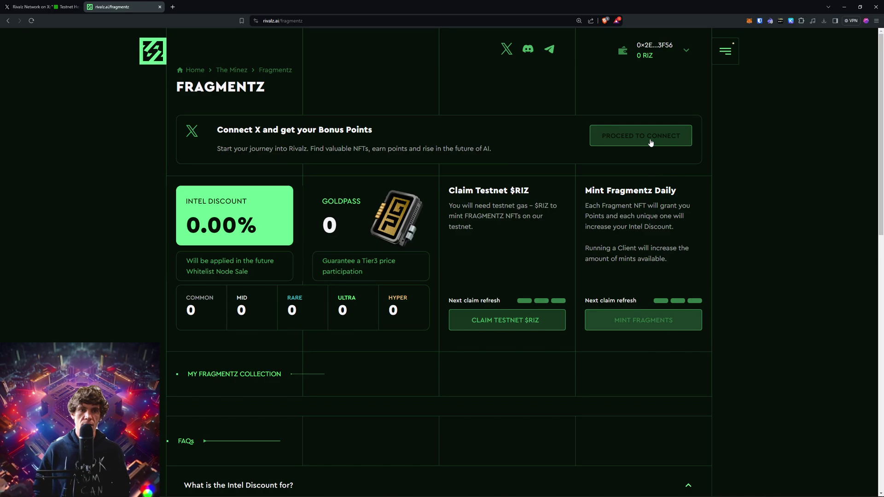
pyautogui.click(651, 143)
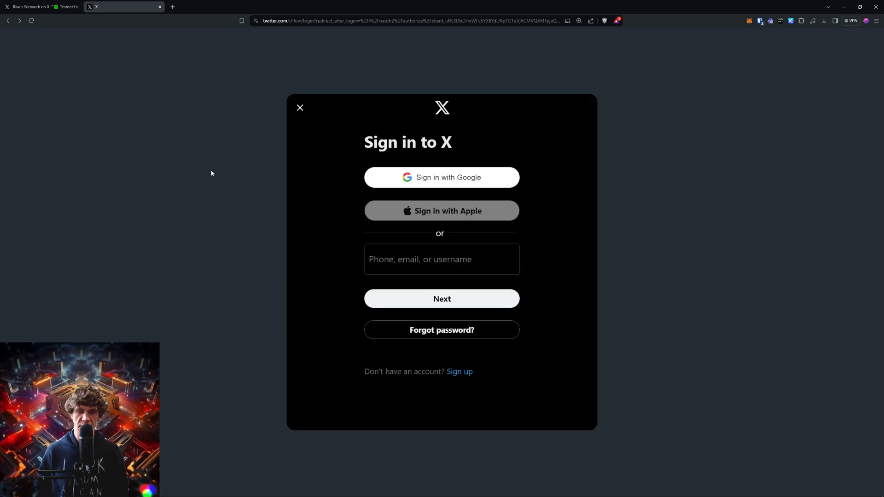
pyautogui.click(6, 22)
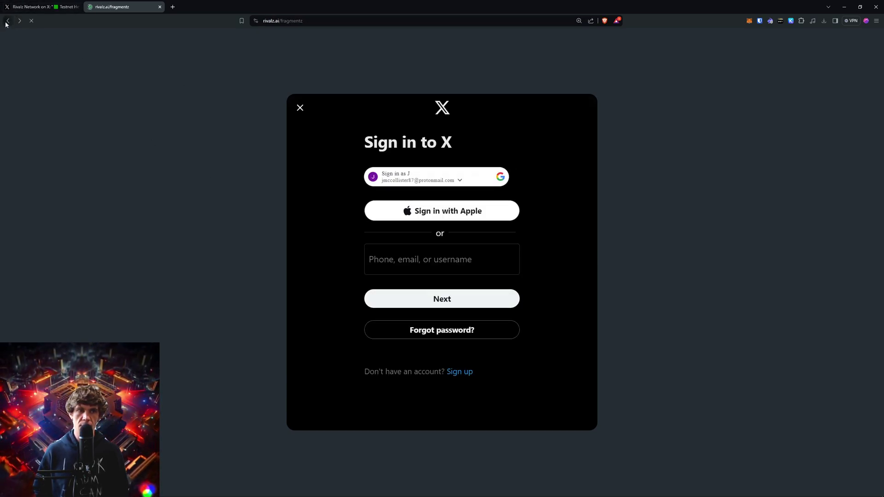
pyautogui.rightClick(6, 22)
pyautogui.click(134, 104)
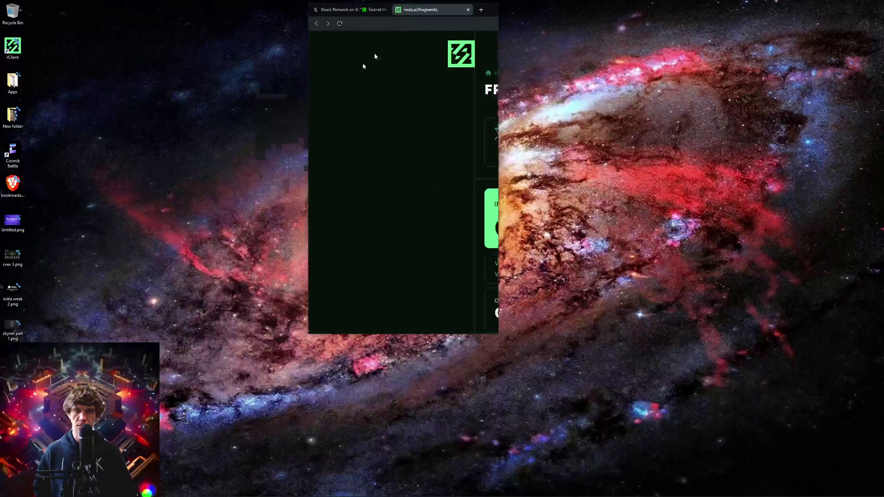
pyautogui.moveTo(374, 56); pyautogui.dragTo(195, 88)
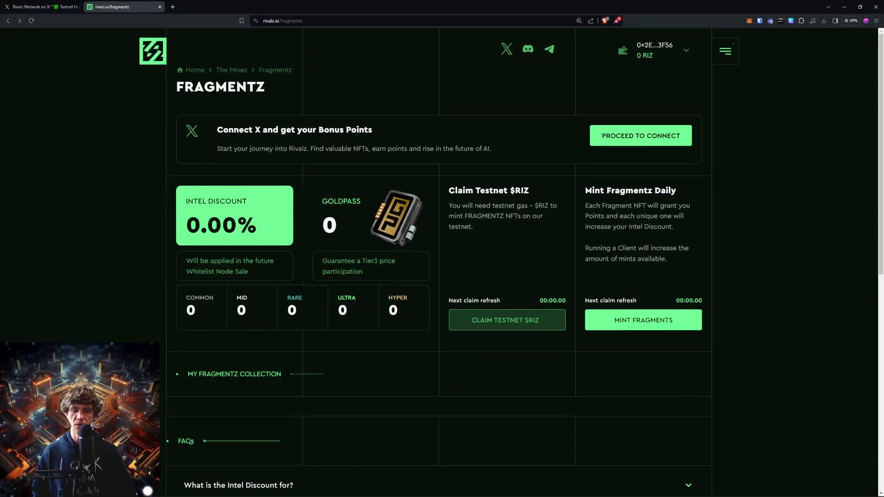
# Step: Bring rClient forward and step through the Address Wallet, Play Client and Validate tour to Finish
pyautogui.click(209, 490)
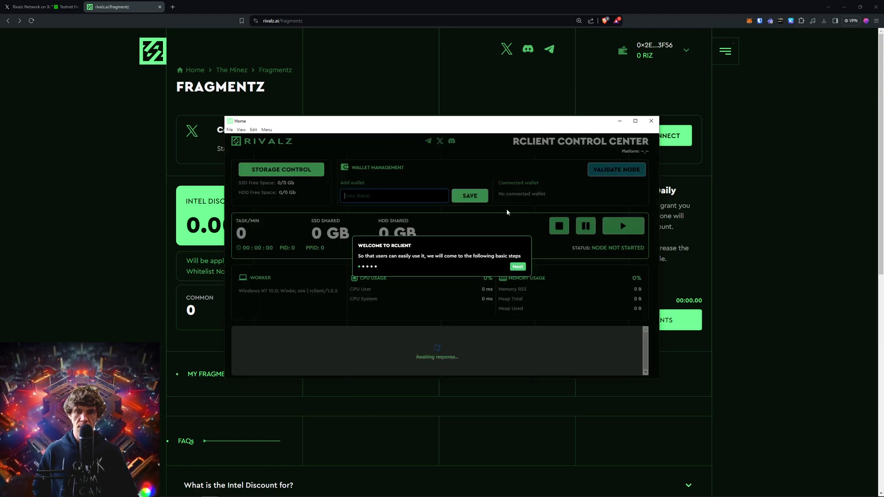
pyautogui.click(518, 267)
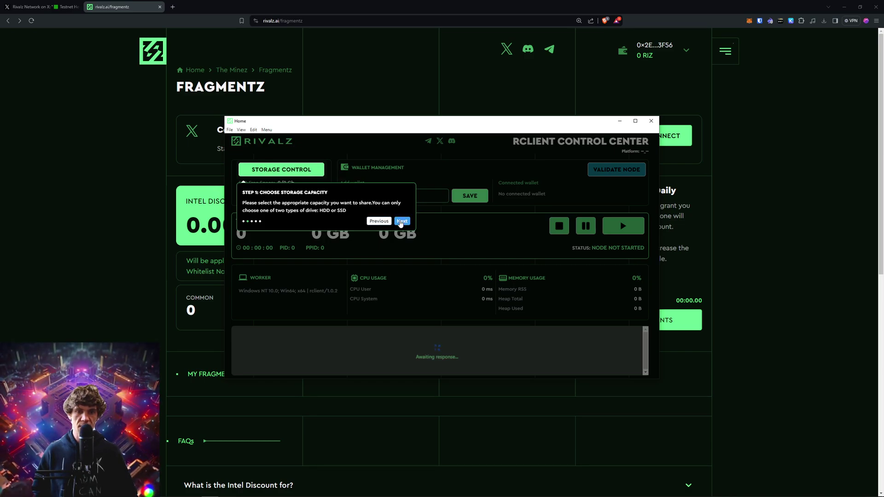
pyautogui.click(401, 222)
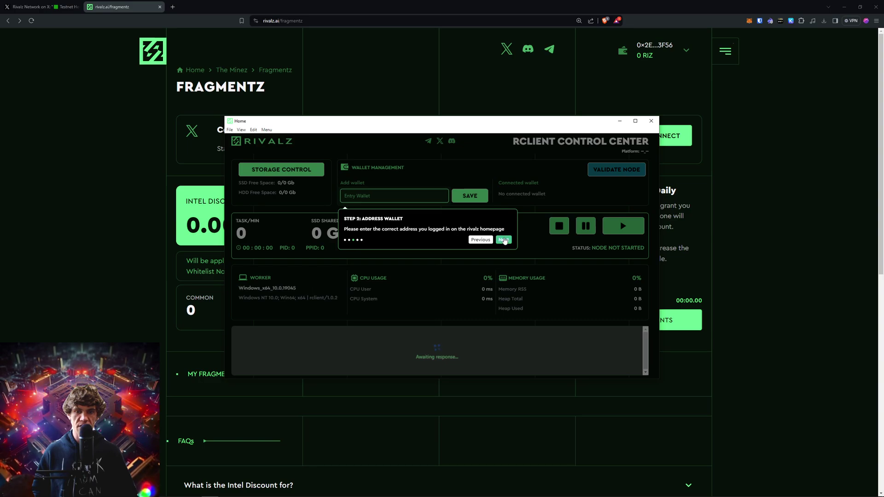
pyautogui.click(503, 239)
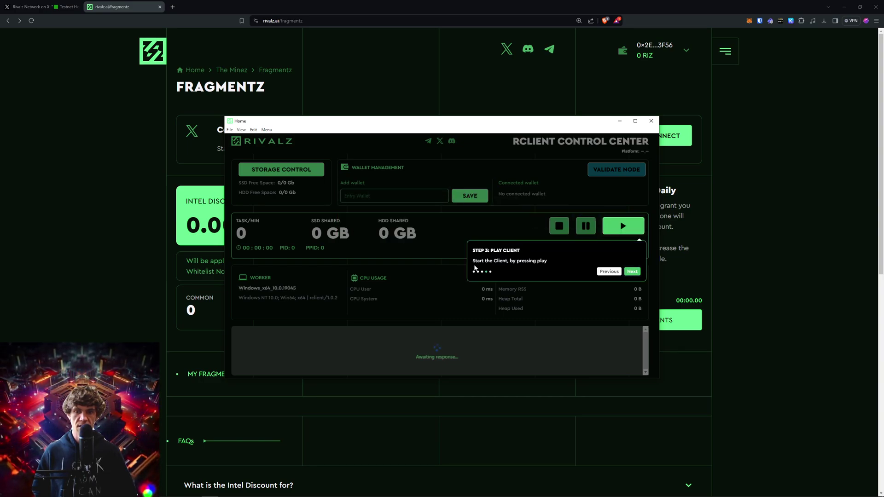
pyautogui.click(637, 273)
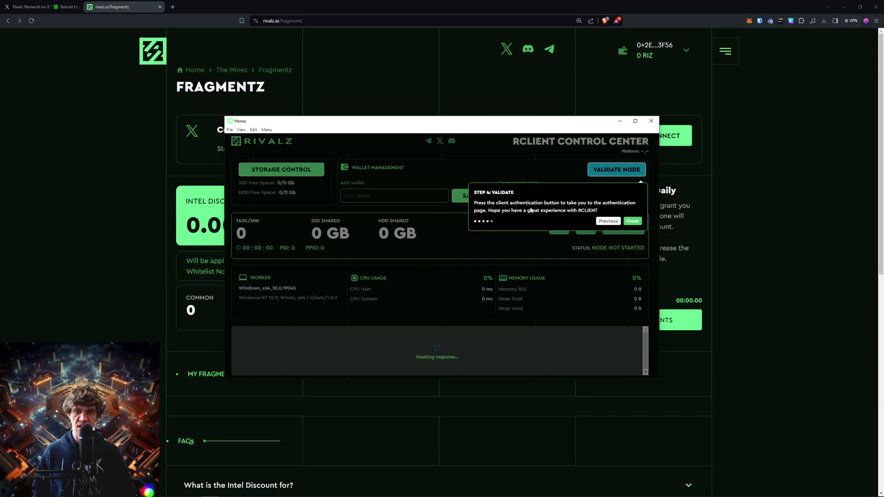
pyautogui.click(632, 221)
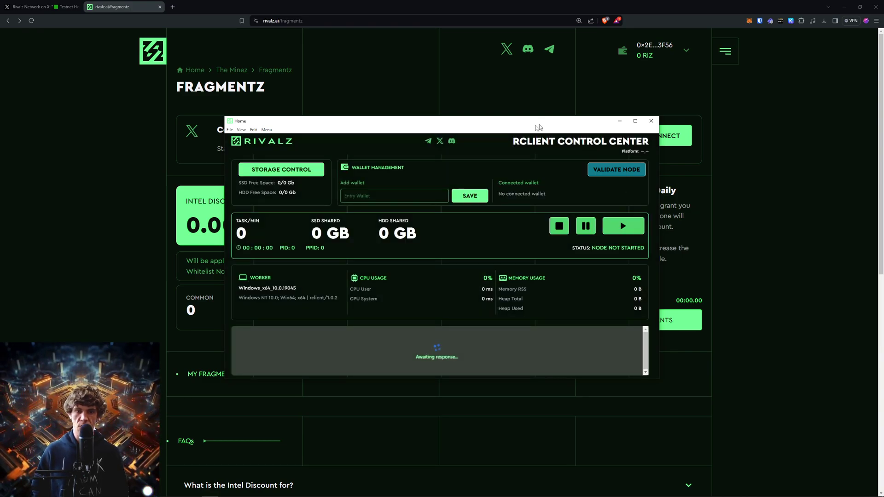
# Step: Uncover the Fragmentz page and copy the Rabby account's wallet address to the clipboard
pyautogui.moveTo(539, 124); pyautogui.dragTo(0, 157)
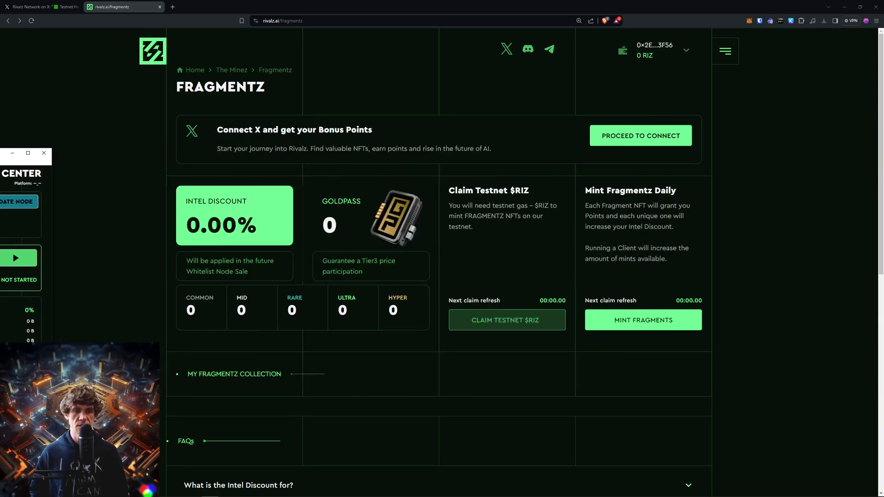
pyautogui.click(664, 52)
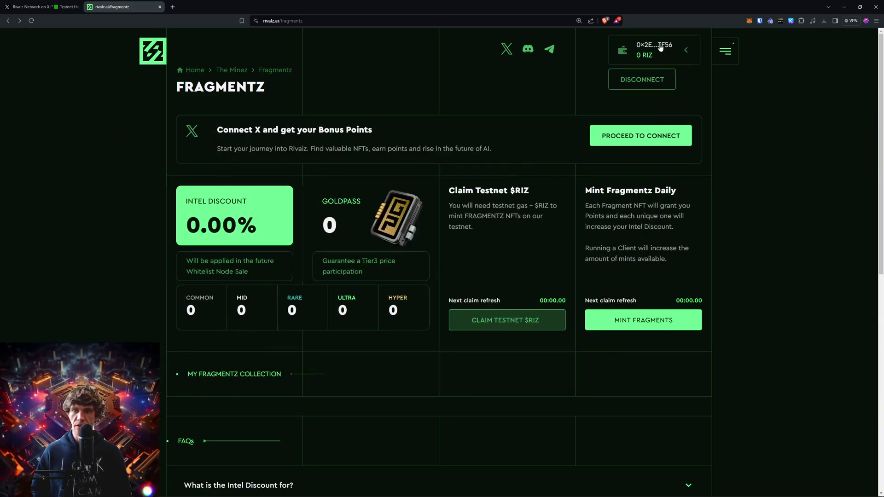
pyautogui.click(770, 21)
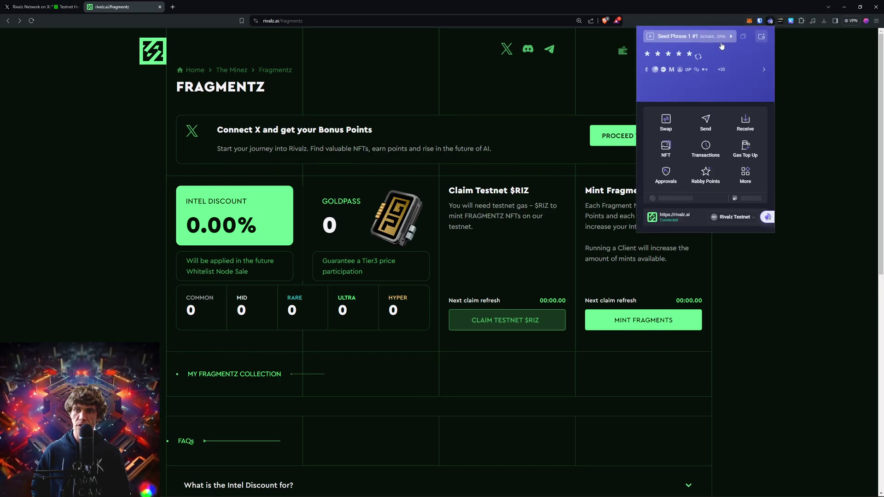
pyautogui.click(743, 39)
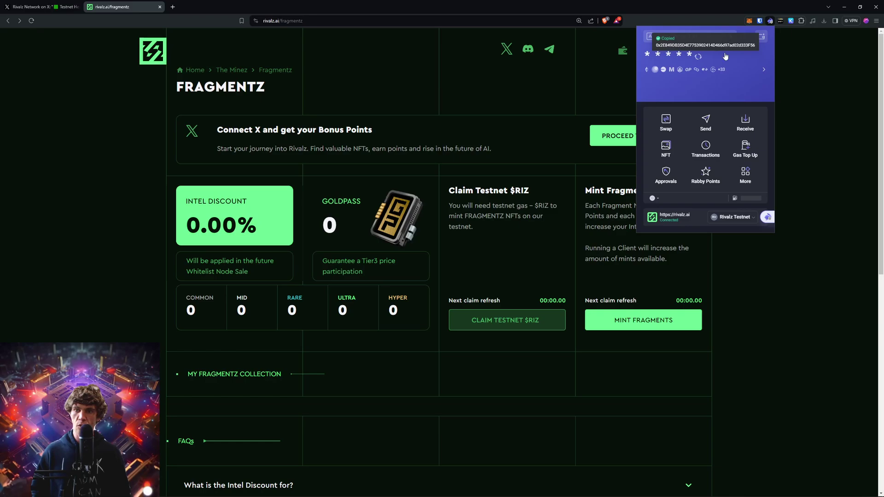
pyautogui.click(780, 76)
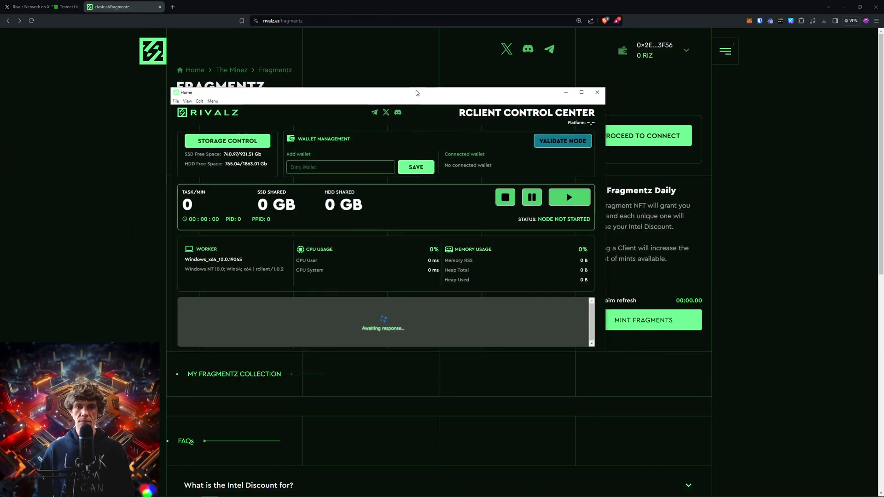
# Step: In Storage Control, set SSD Allocated to 50 GB and apply it, leaving HDD at 0 GB
pyautogui.doubleClick(416, 90)
pyautogui.moveTo(484, 5); pyautogui.dragTo(488, 110)
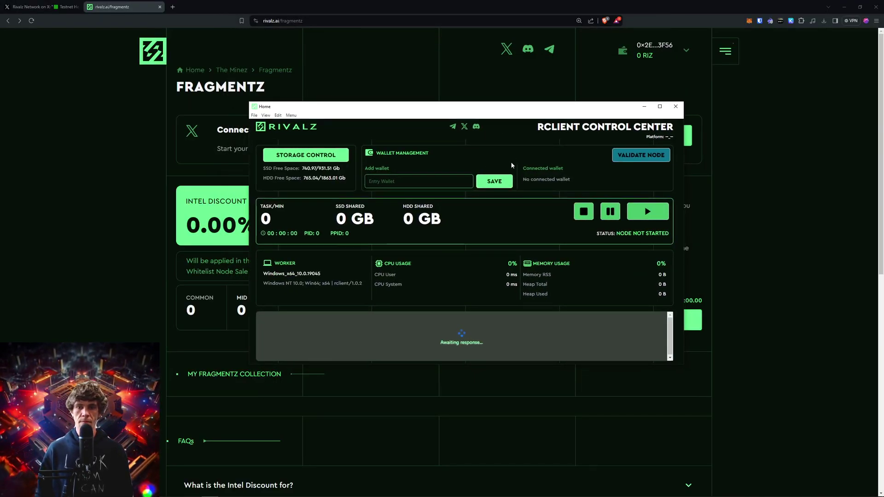
pyautogui.click(306, 155)
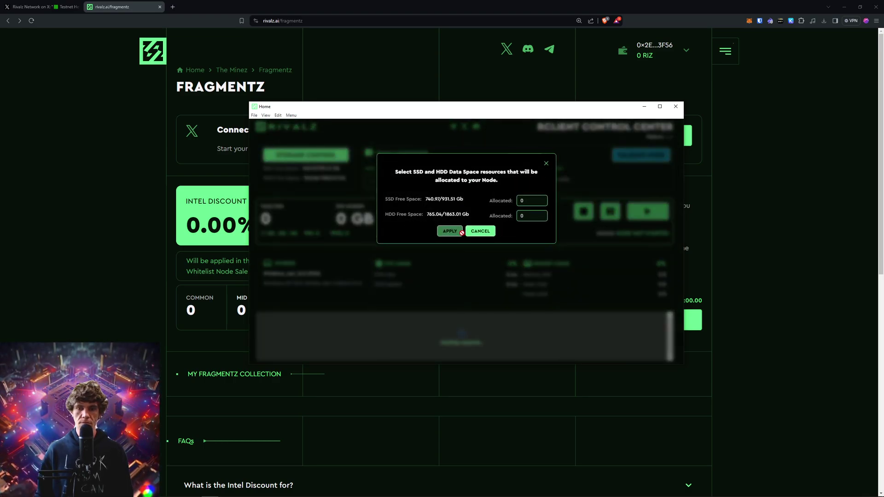
pyautogui.doubleClick(530, 201)
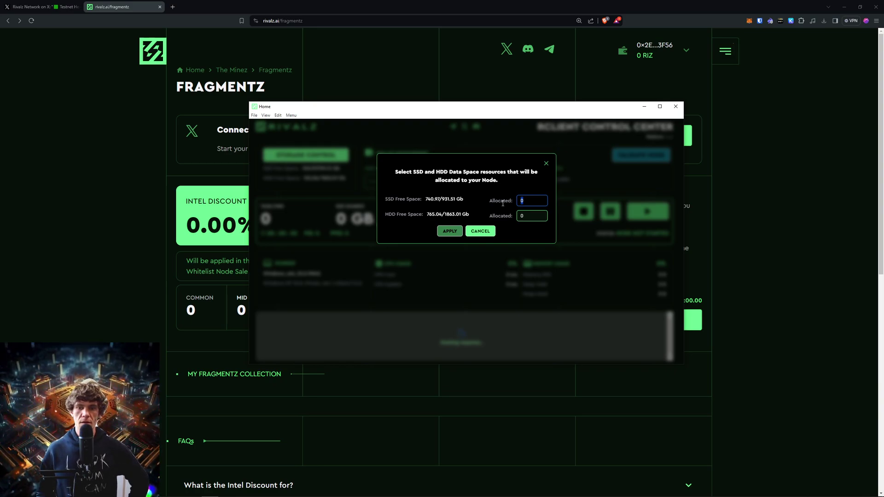
pyautogui.write('50')
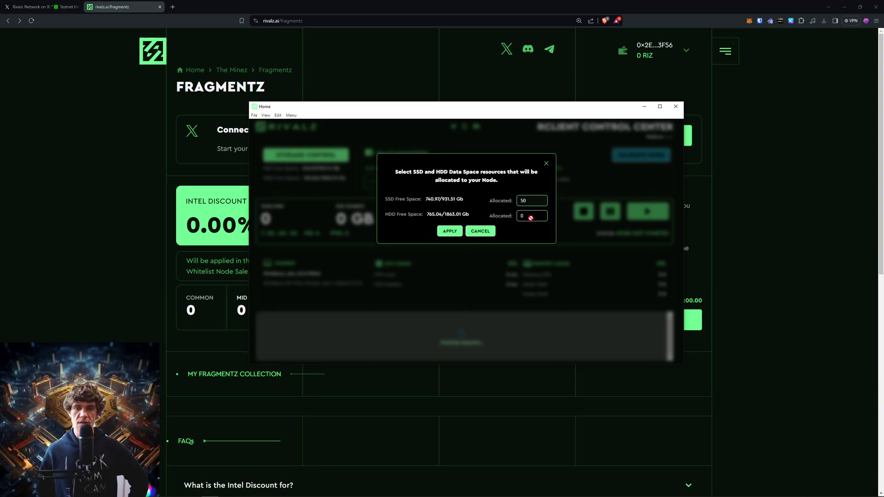
pyautogui.click(455, 232)
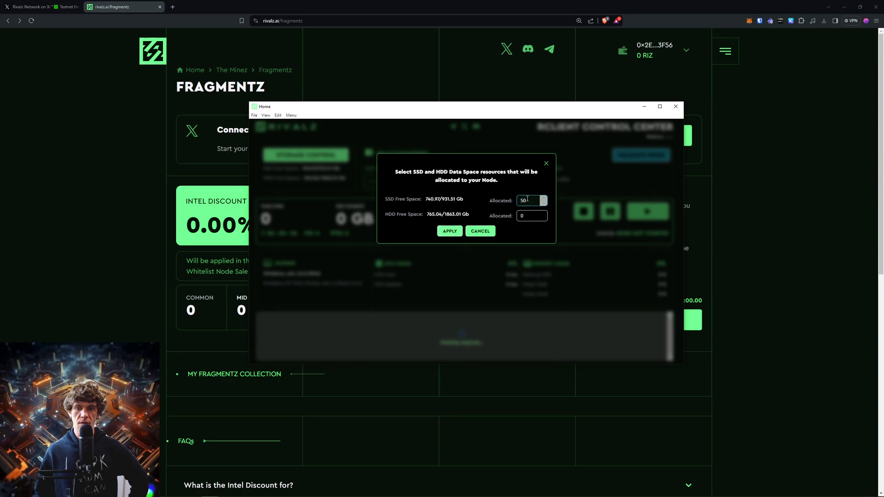
pyautogui.click(541, 206)
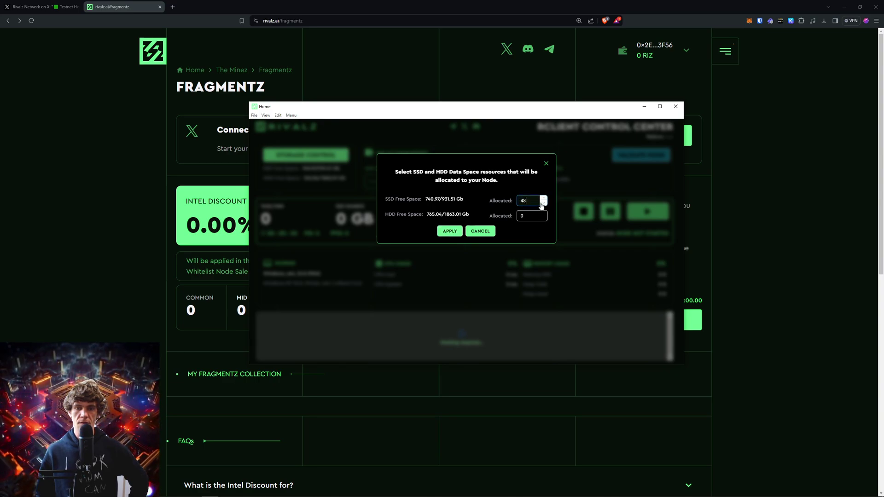
pyautogui.click(541, 205)
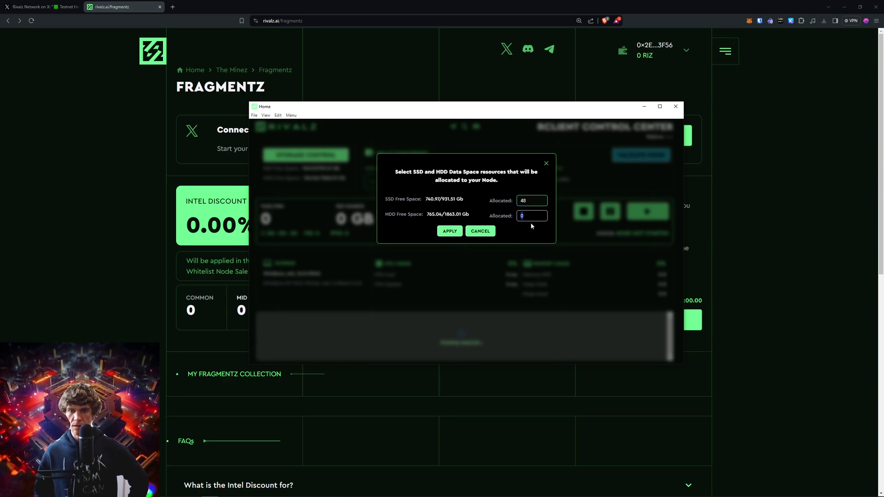
pyautogui.doubleClick(533, 203)
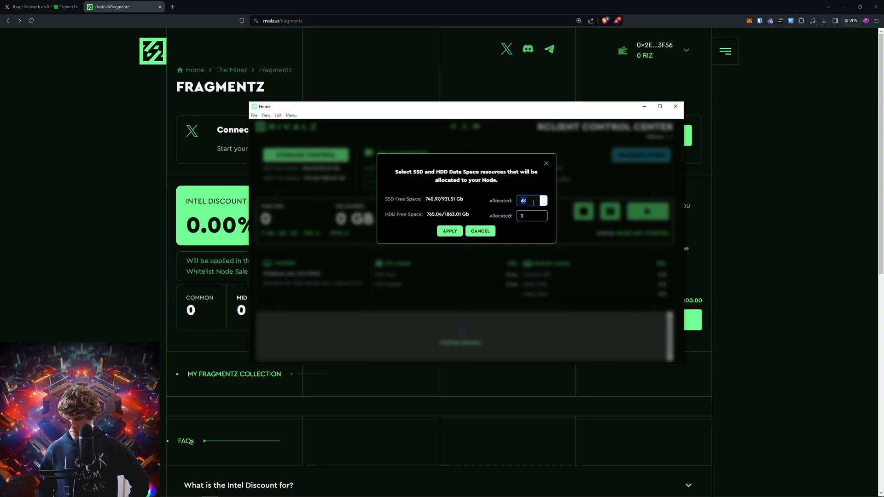
pyautogui.write('50')
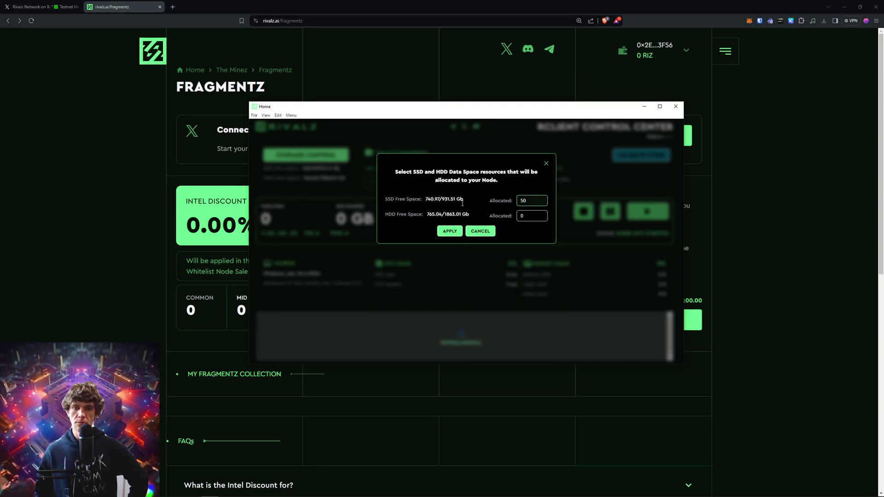
pyautogui.click(453, 232)
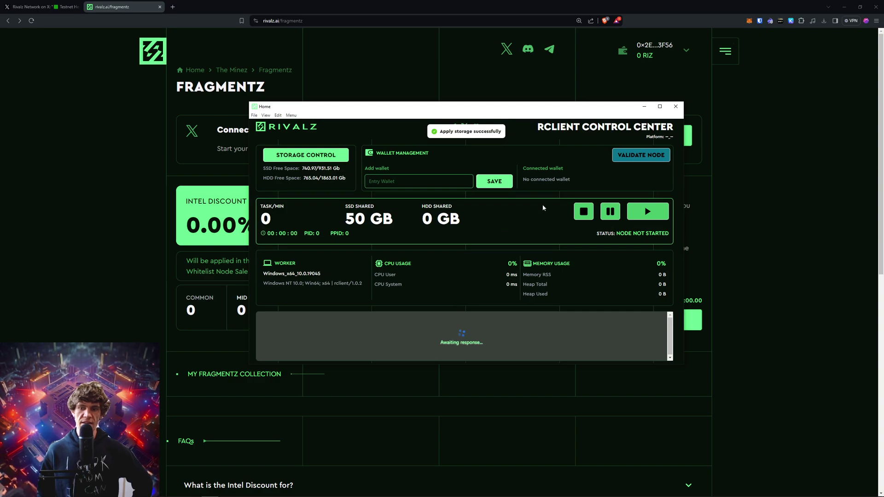
# Step: Paste the wallet address into Entry Wallet, save it, and start the node at 60 tasks/min
pyautogui.click(422, 184)
pyautogui.hotkey('ctrl', 'v')
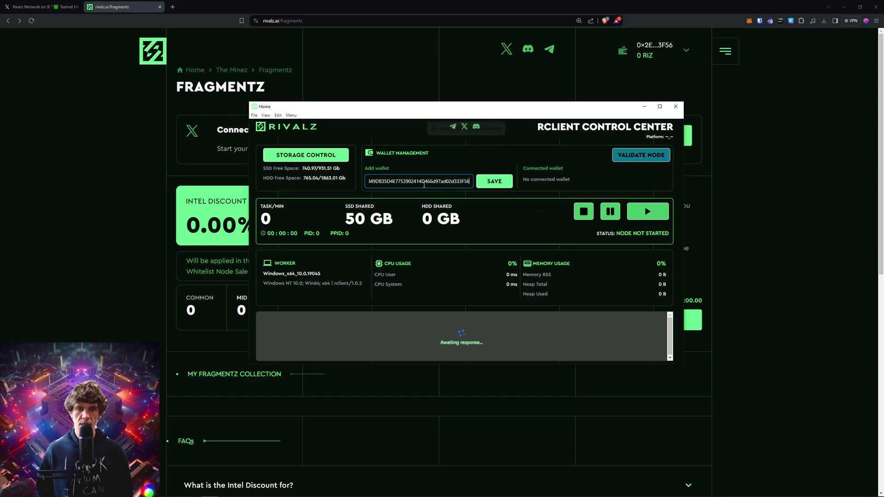
pyautogui.click(497, 184)
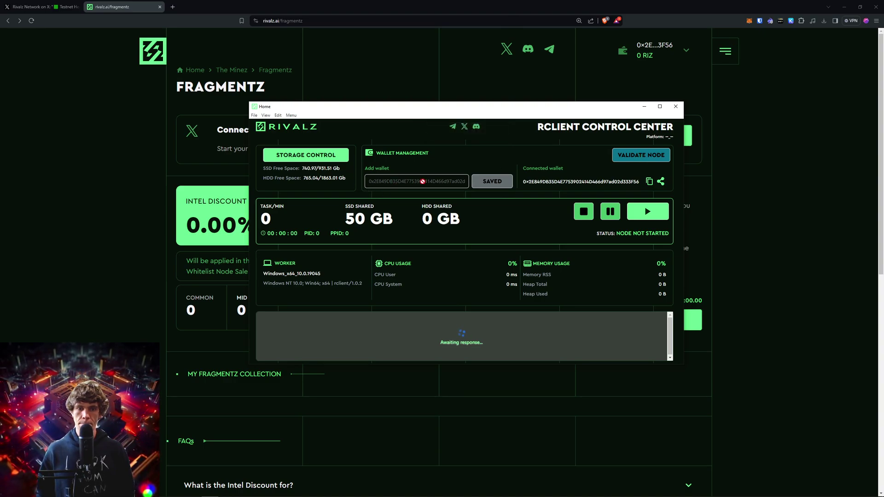
pyautogui.click(654, 215)
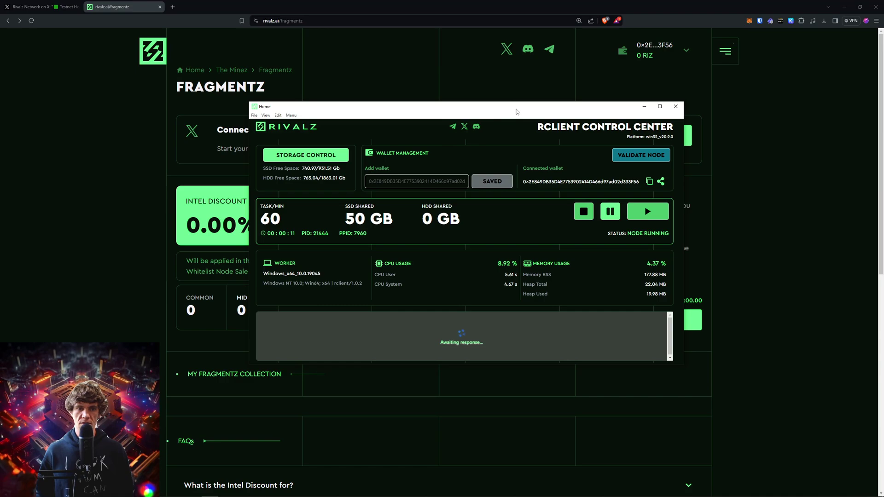
pyautogui.moveTo(581, 111); pyautogui.dragTo(574, 69)
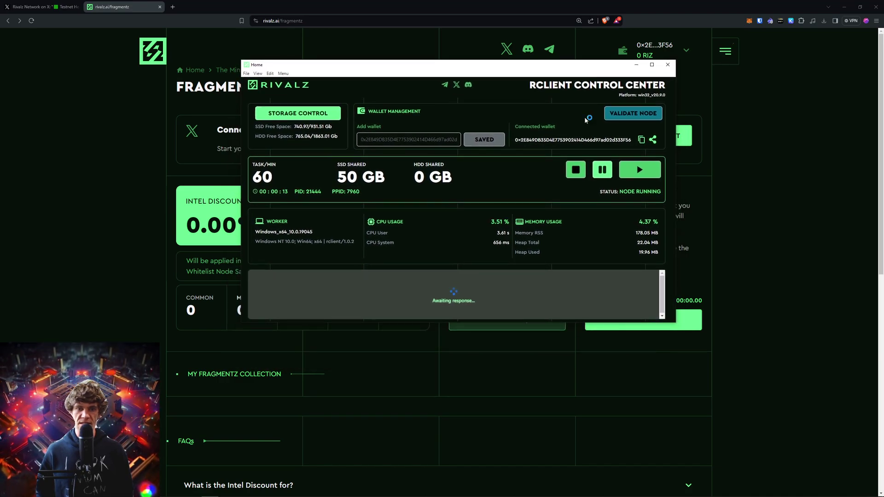
pyautogui.moveTo(675, 322); pyautogui.dragTo(730, 394)
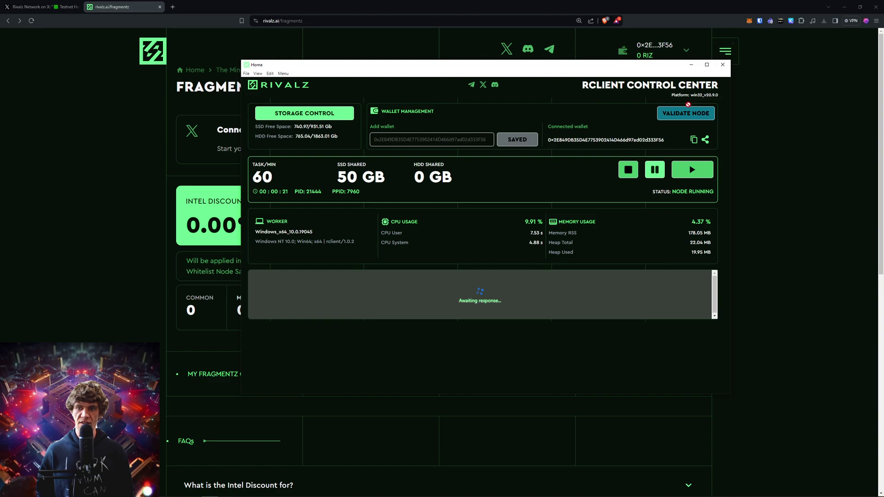
pyautogui.moveTo(541, 66); pyautogui.dragTo(35, 97)
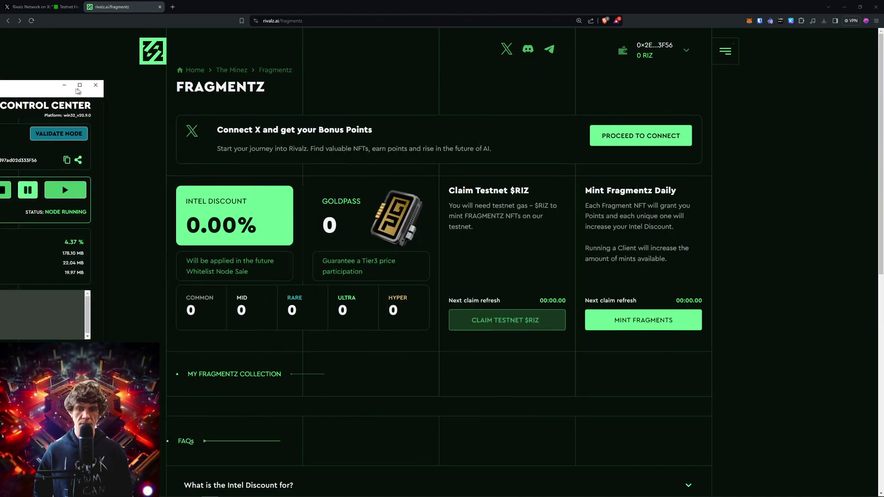
# Step: Reload the Fragmentz page and place the running rClient window beside it
pyautogui.press('super+Down')
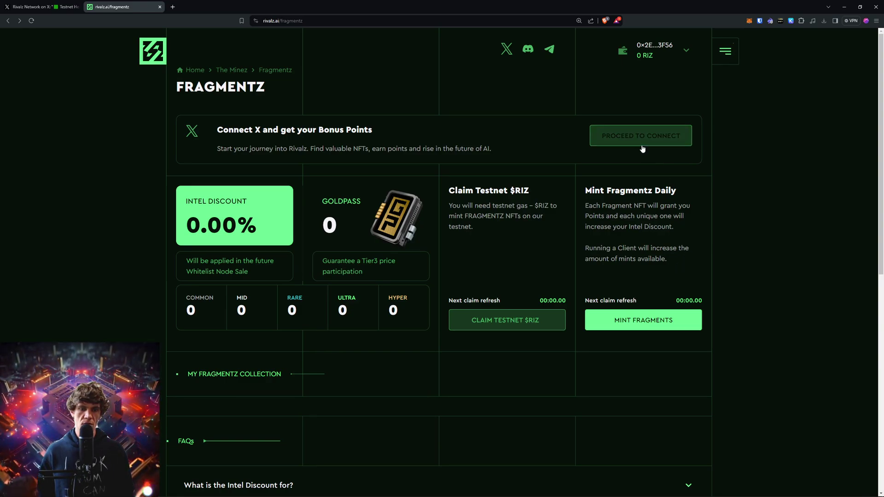
pyautogui.scroll(-2, 740, 297)
pyautogui.scroll(2, 740, 297)
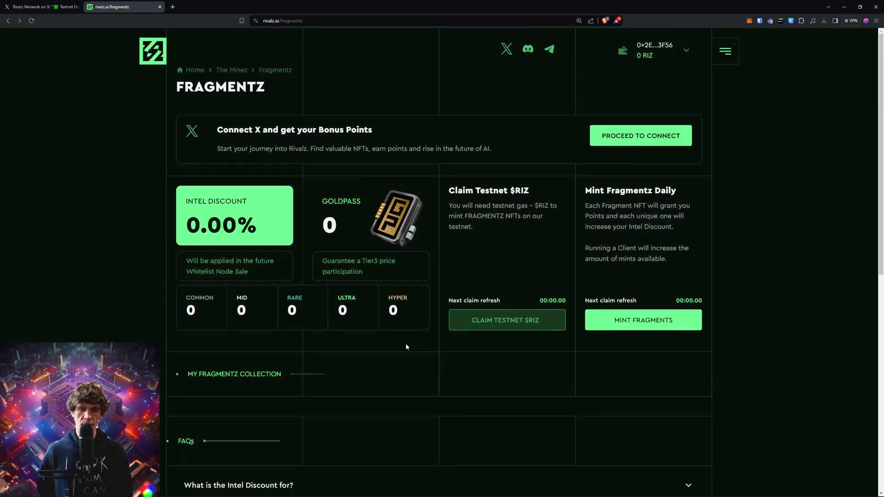
pyautogui.press('F5')
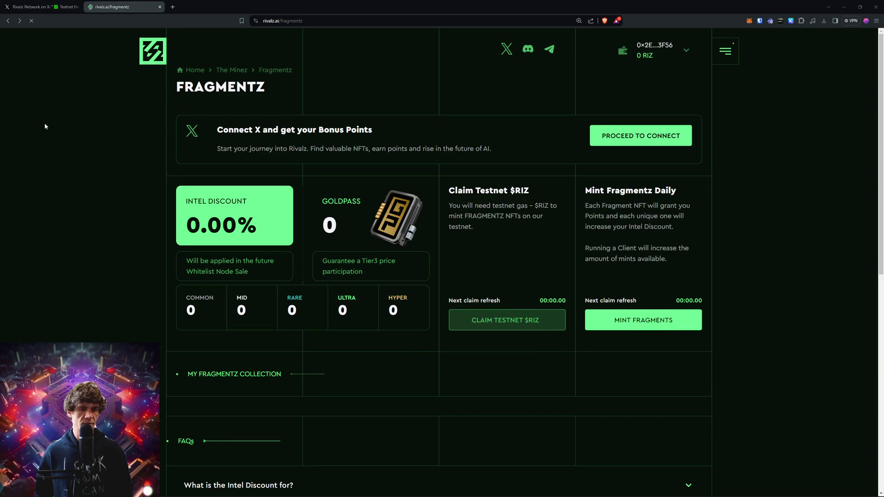
pyautogui.hotkey('alt', 'Tab')
pyautogui.moveTo(268, 88); pyautogui.dragTo(454, 91)
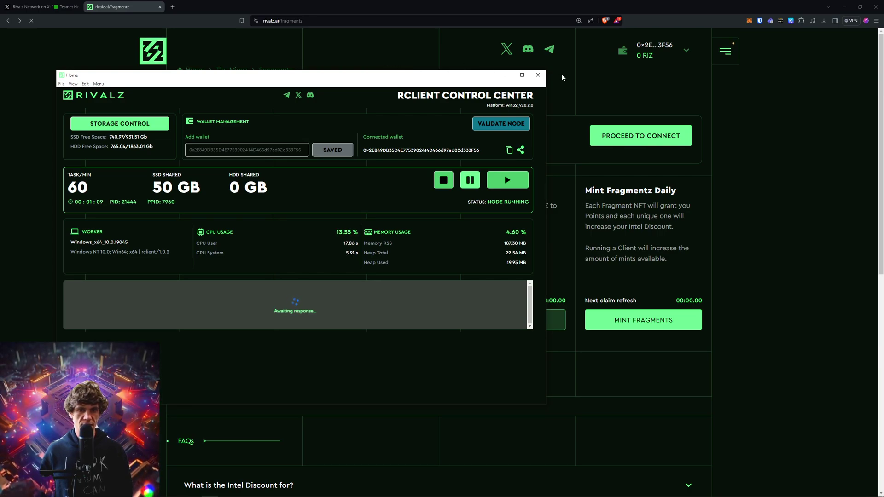
# Step: Minimize the rClient window and press Proceed to Connect on the Fragmentz page
pyautogui.click(759, 177)
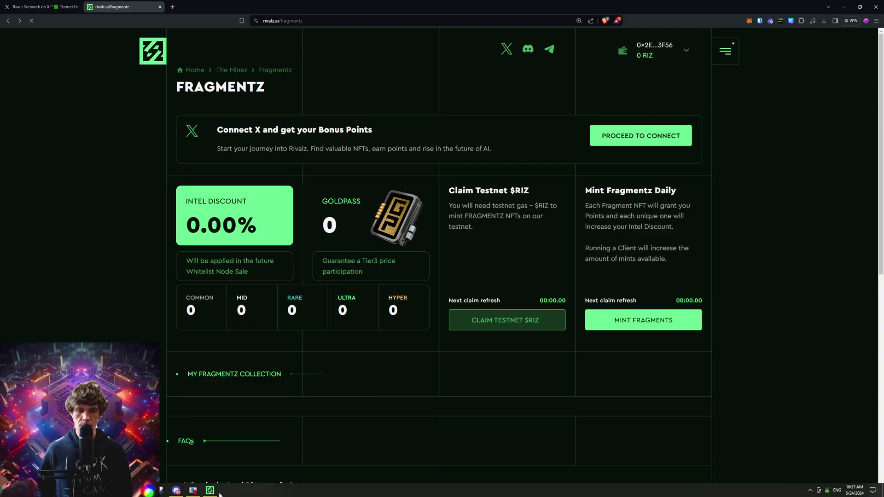
pyautogui.click(211, 490)
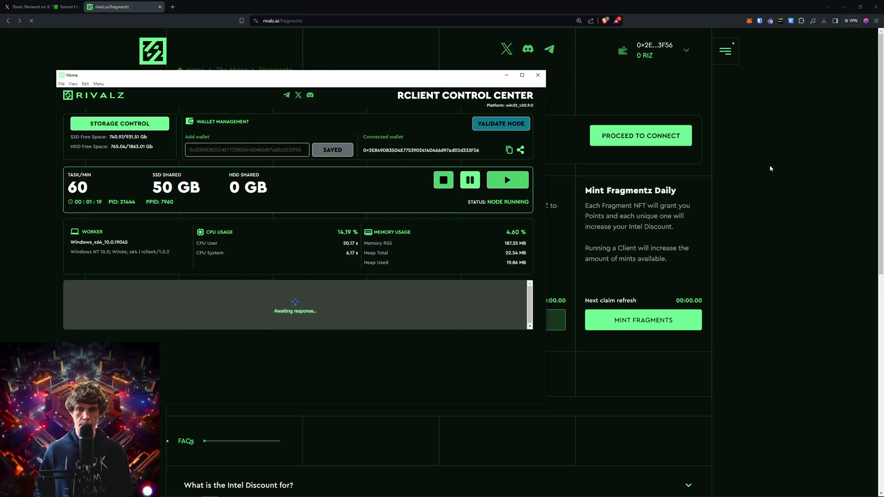
pyautogui.moveTo(481, 75); pyautogui.dragTo(372, 127)
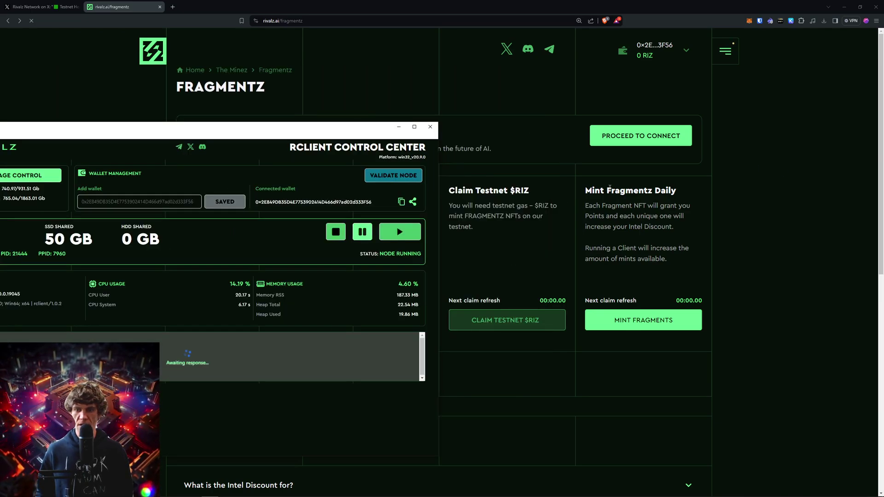
pyautogui.click(399, 127)
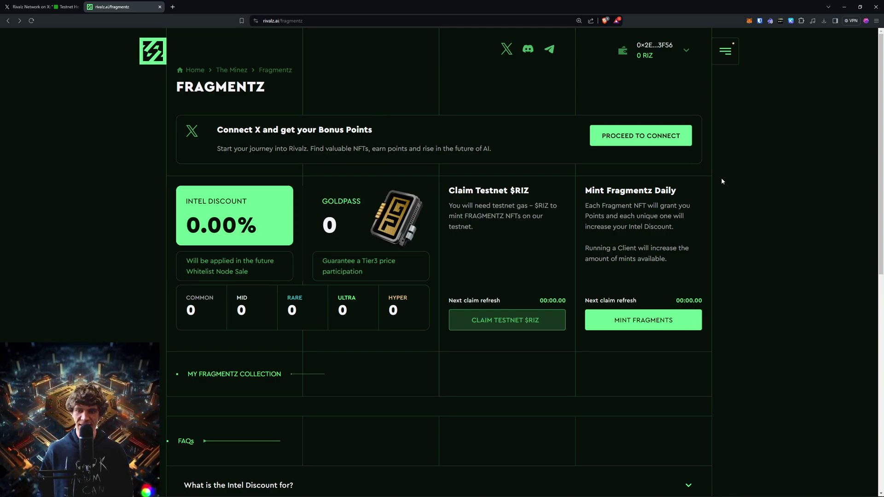
pyautogui.click(648, 146)
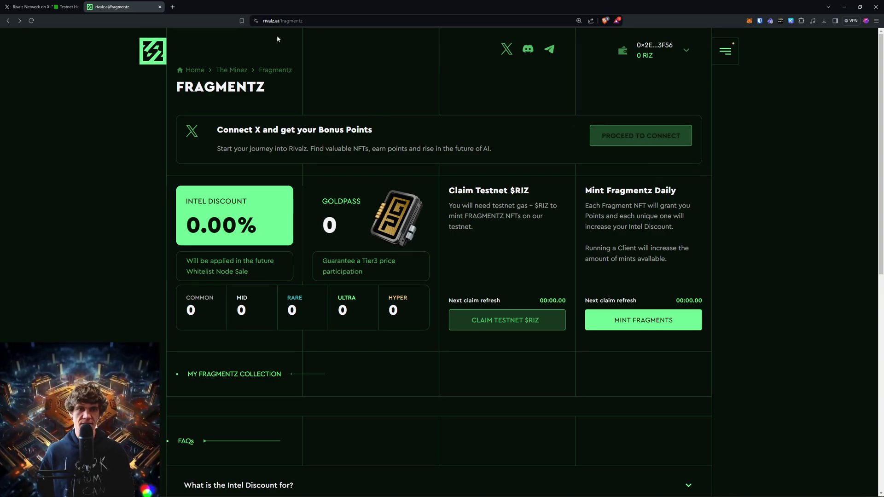
# Step: Copy The Minez referral link and try Validate Client, checking rClient afterwards
pyautogui.click(237, 71)
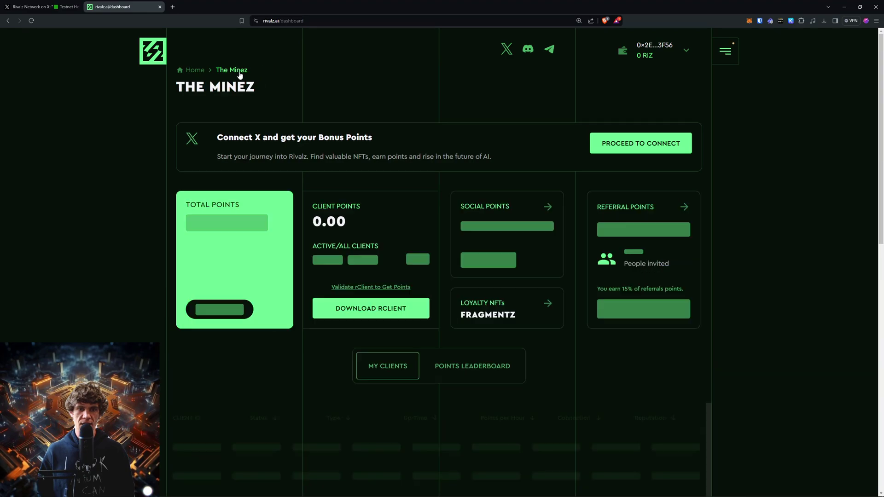
pyautogui.click(643, 308)
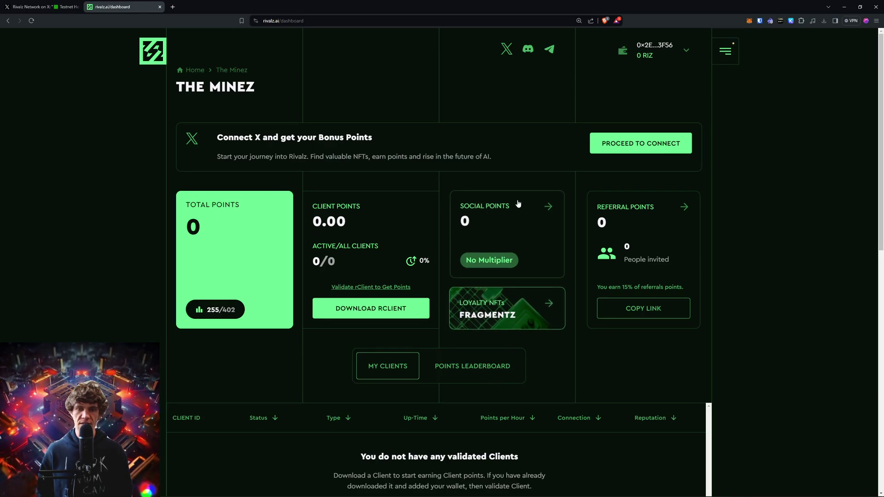
pyautogui.scroll(-3, 414, 368)
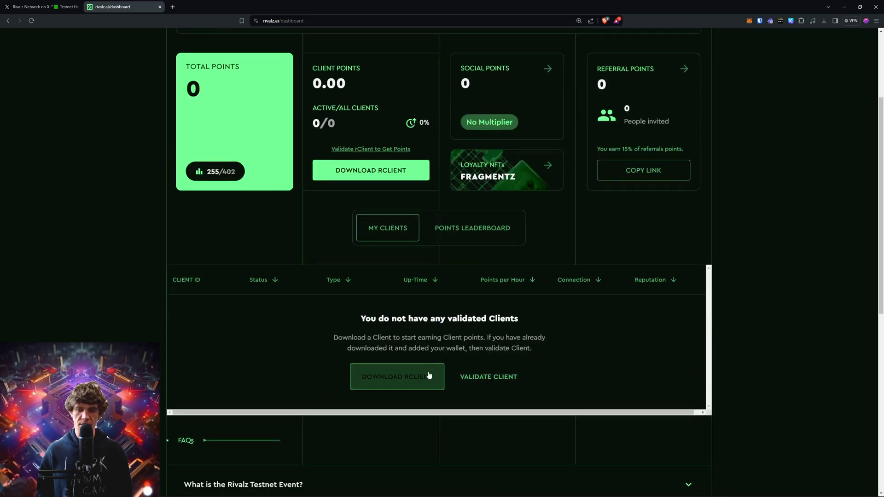
pyautogui.click(486, 380)
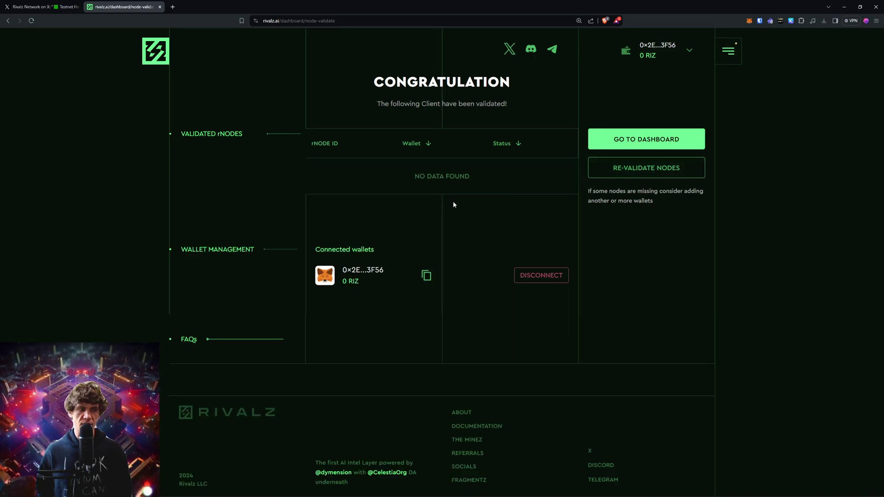
pyautogui.hotkey('alt', 'Tab')
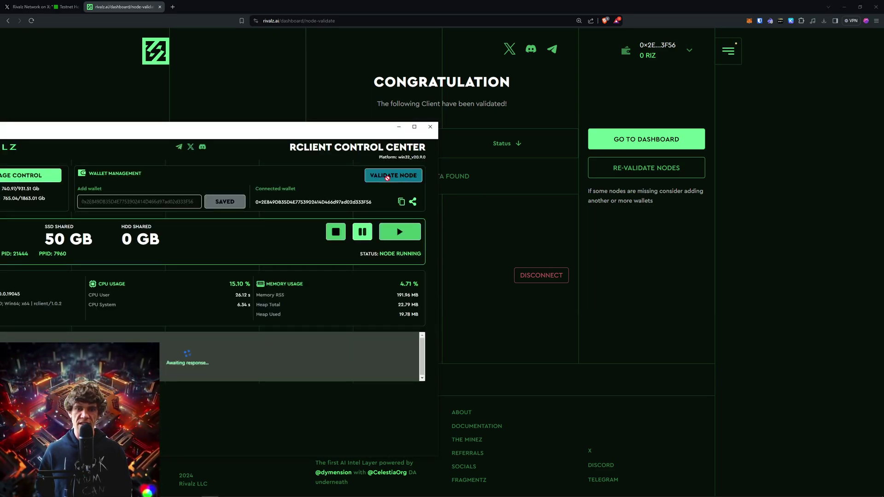
pyautogui.click(503, 186)
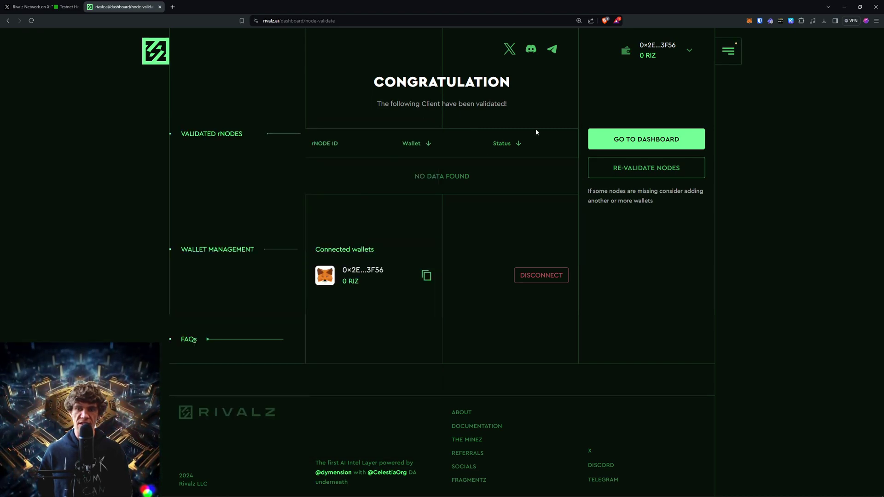
pyautogui.click(625, 138)
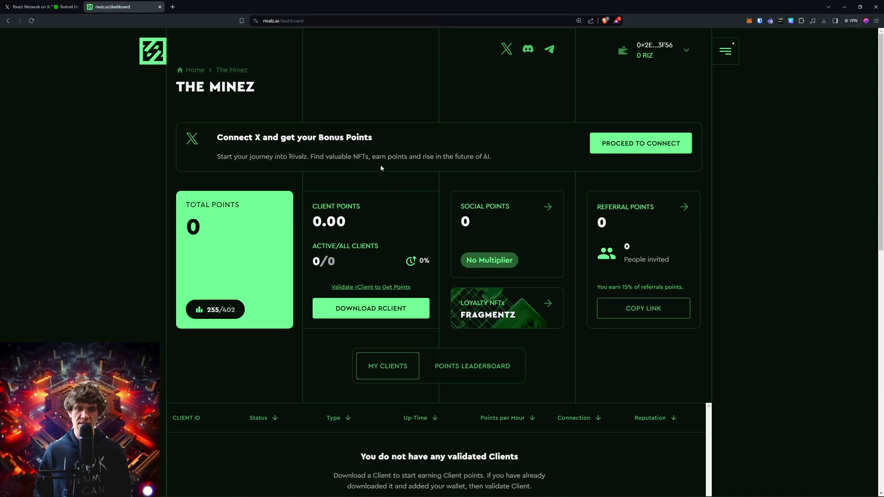
# Step: Retry client validation, check rClient, and return to The Minez showing 0/0 active clients
pyautogui.scroll(-3, 391, 184)
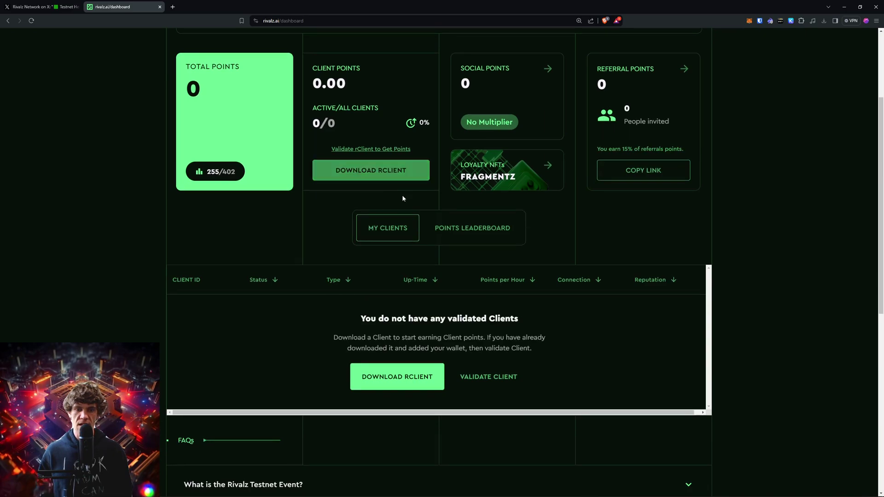
pyautogui.click(482, 379)
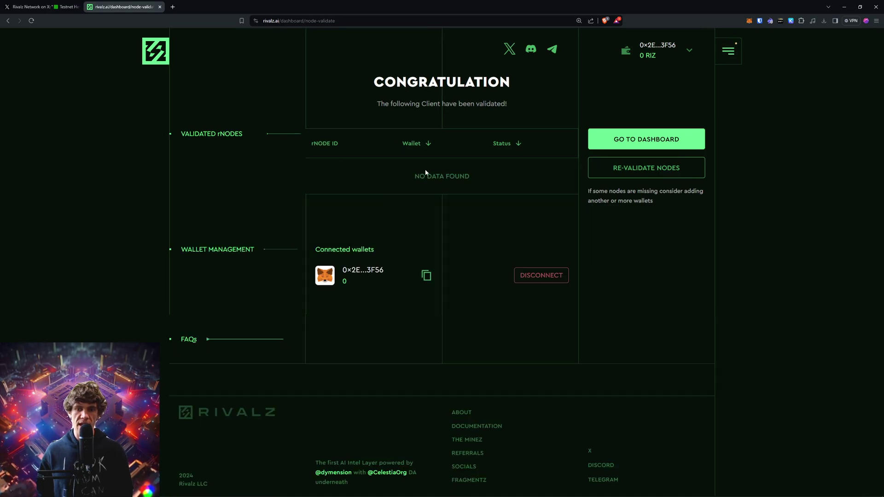
pyautogui.hotkey('alt', 'Tab')
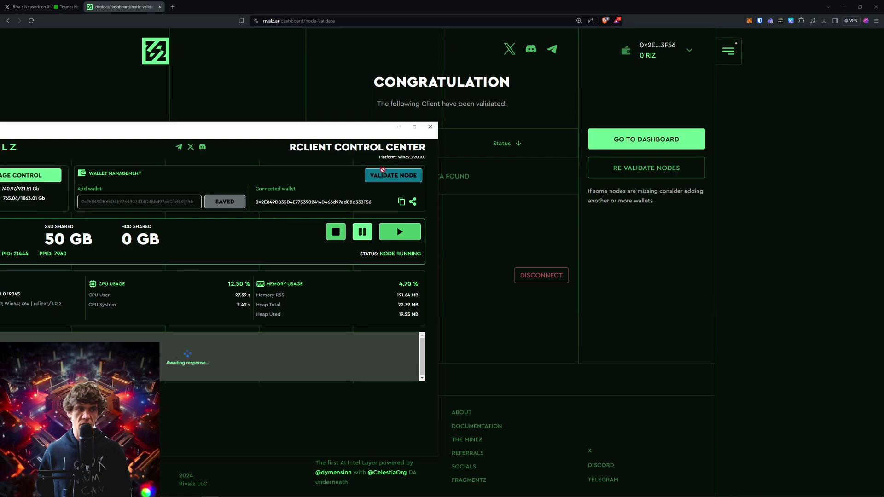
pyautogui.click(339, 114)
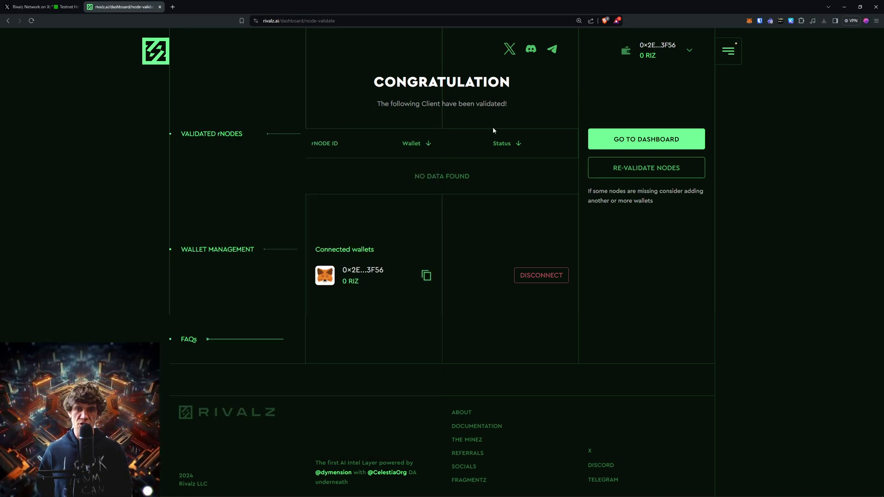
pyautogui.click(644, 140)
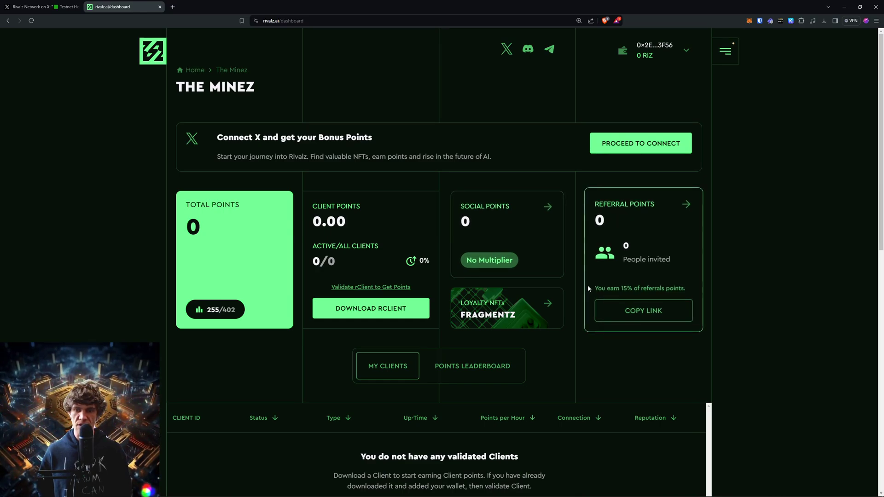
pyautogui.click(188, 72)
pyautogui.scroll(-4, 381, 331)
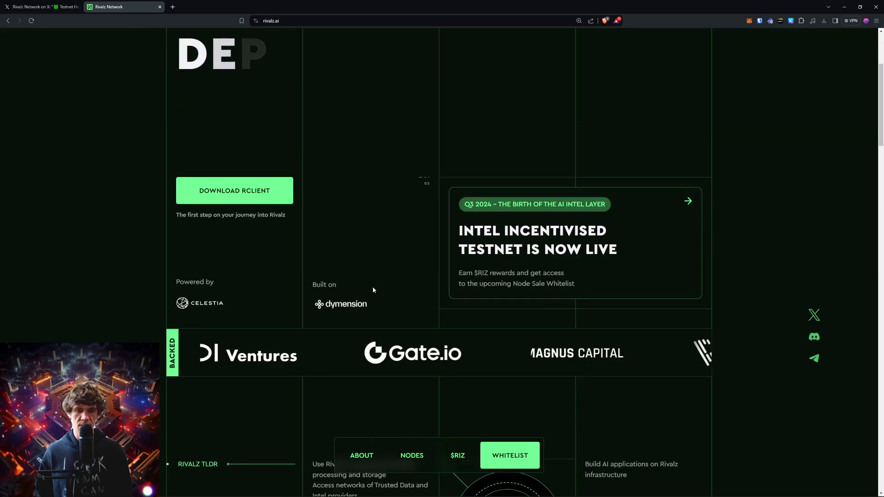
pyautogui.scroll(-2, 375, 284)
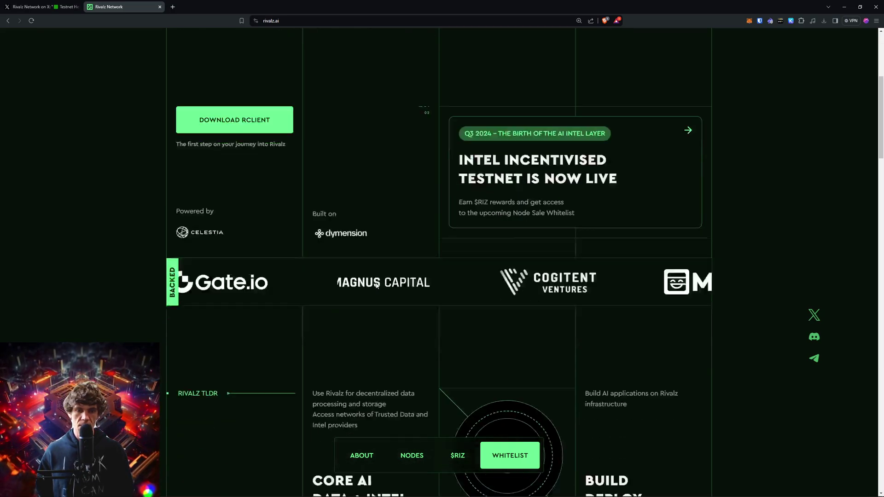
pyautogui.scroll(1, 379, 277)
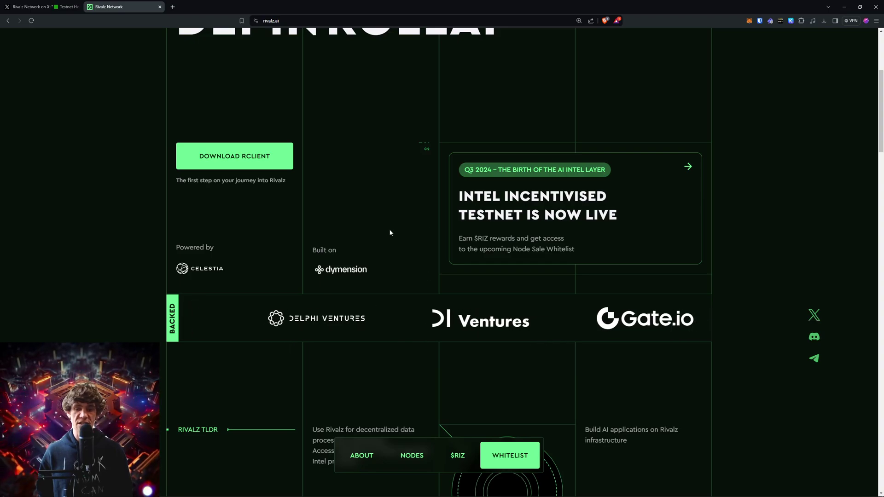
pyautogui.scroll(-5, 389, 232)
pyautogui.scroll(-5, 401, 237)
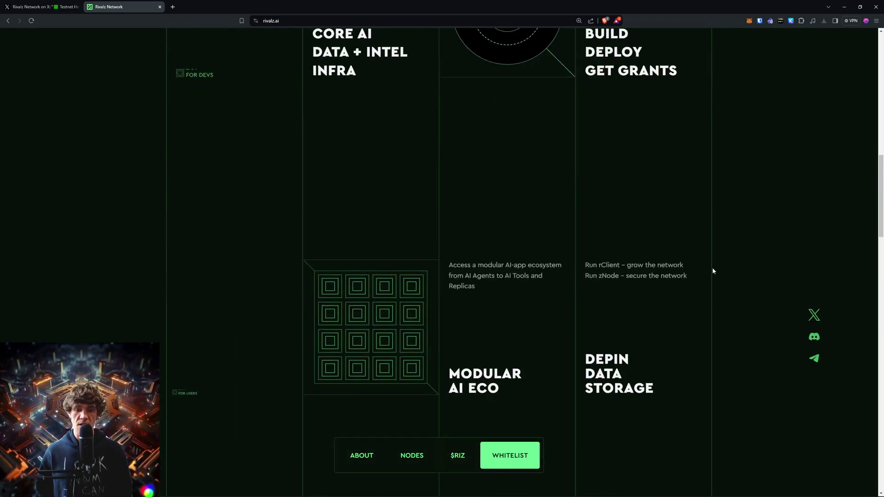
pyautogui.scroll(-5, 714, 265)
pyautogui.scroll(-5, 719, 260)
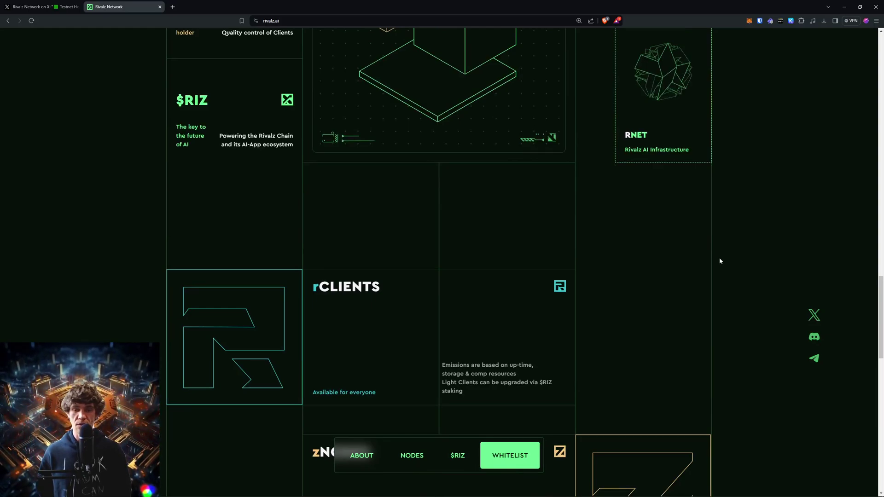
pyautogui.scroll(-4, 720, 261)
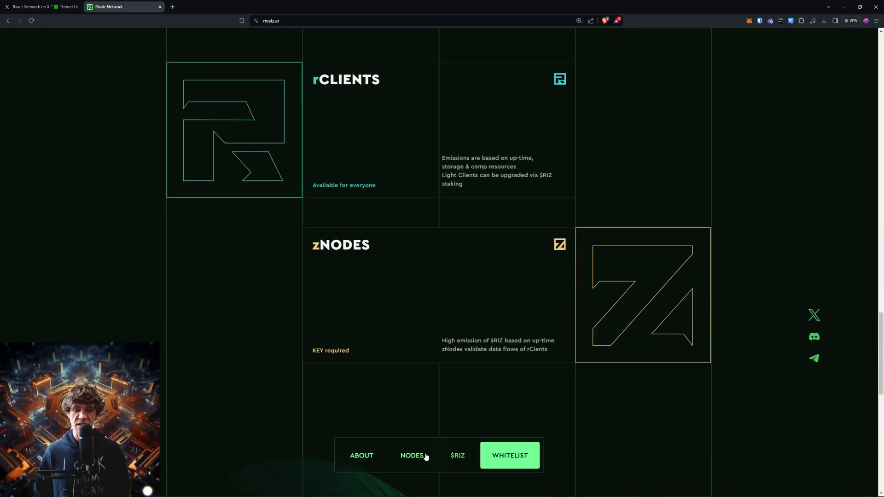
pyautogui.scroll(15, 675, 181)
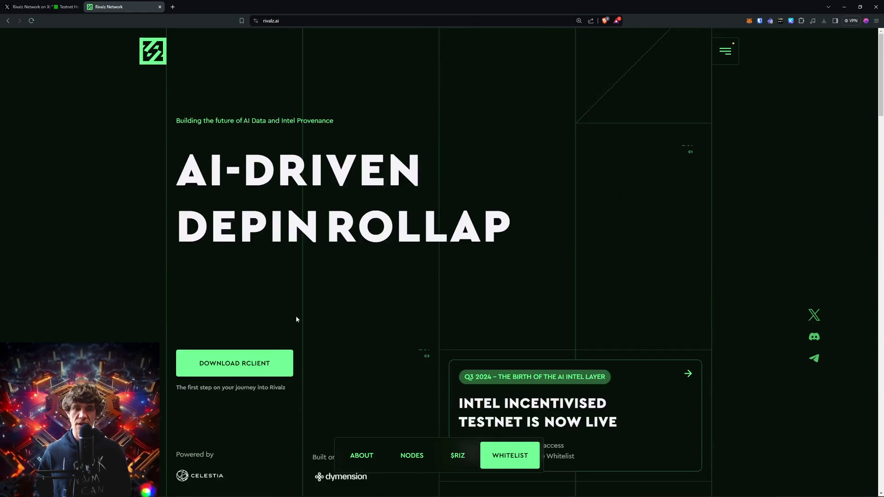
pyautogui.hotkey('alt', 'Left')
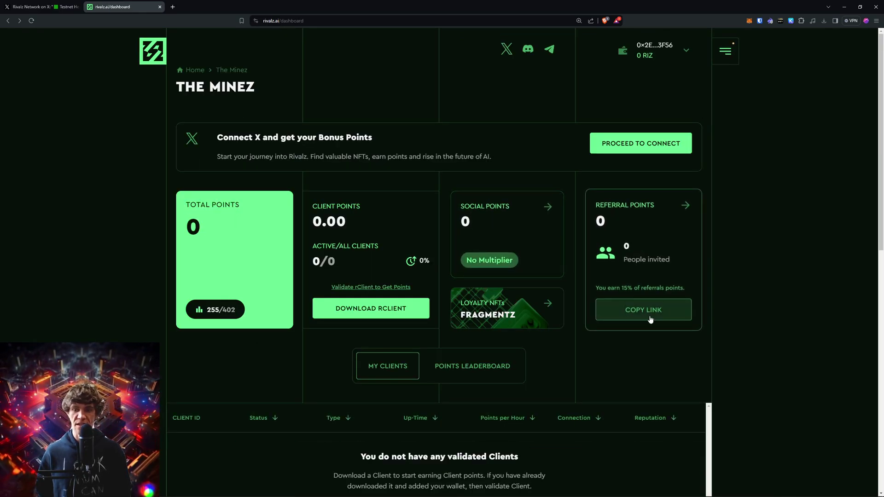
# Step: Open the Fragments page, try MINT FRAGMENTS, and cancel the Rabby signing request
pyautogui.click(725, 52)
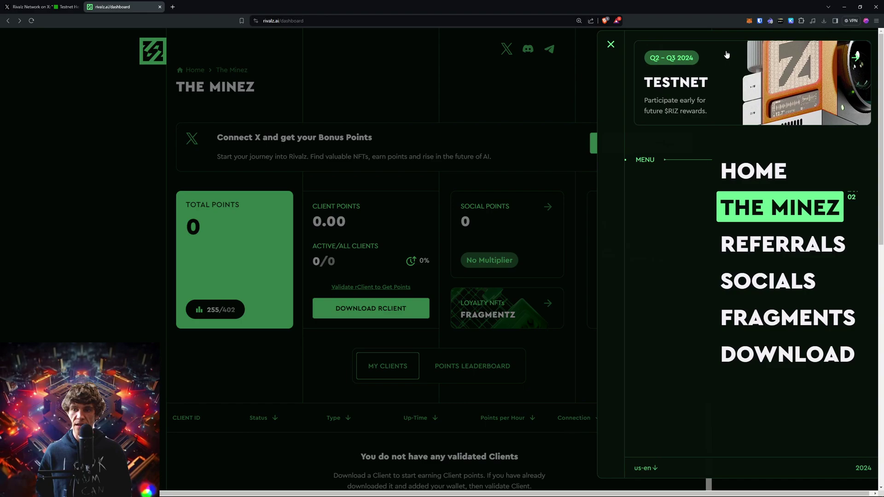
pyautogui.click(735, 326)
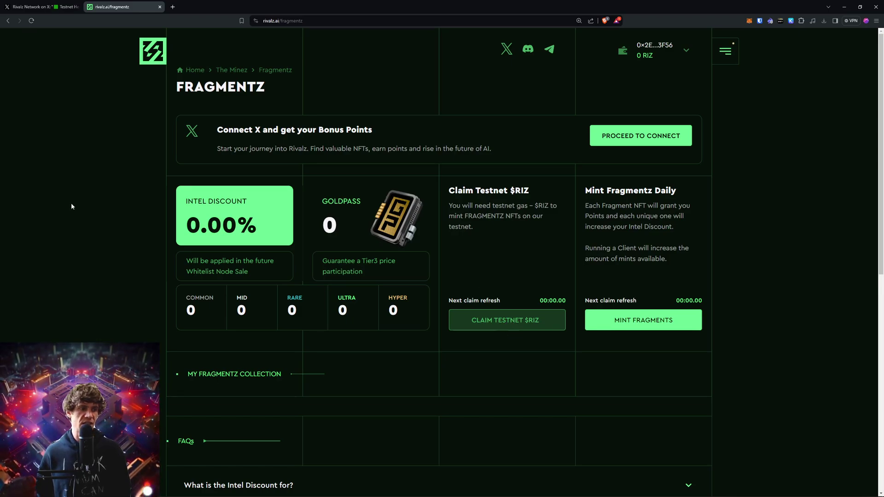
pyautogui.hotkey('alt', 'Tab')
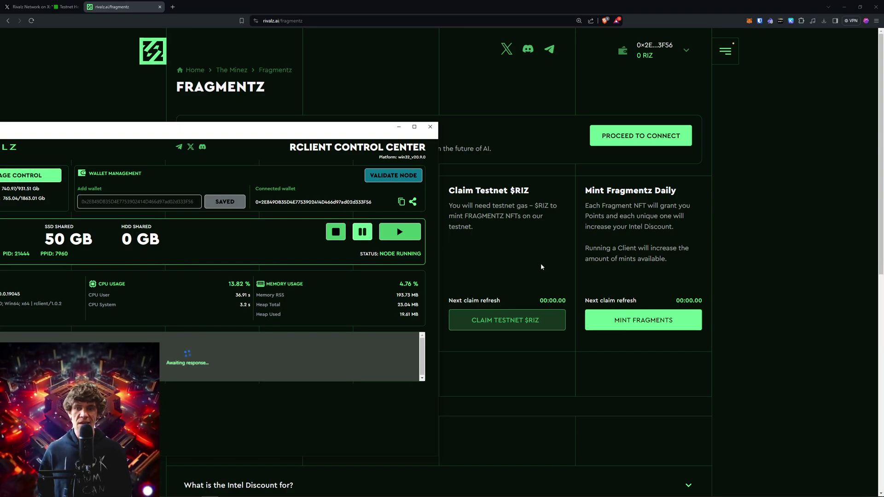
pyautogui.click(491, 266)
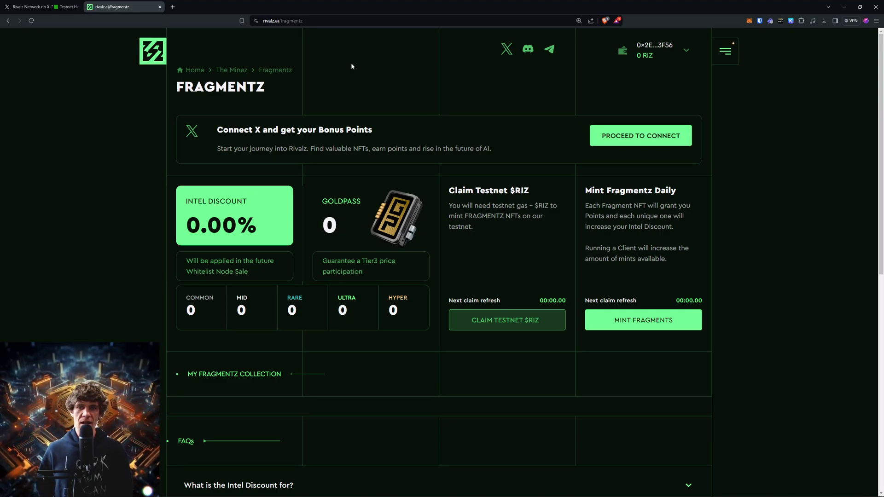
pyautogui.click(646, 321)
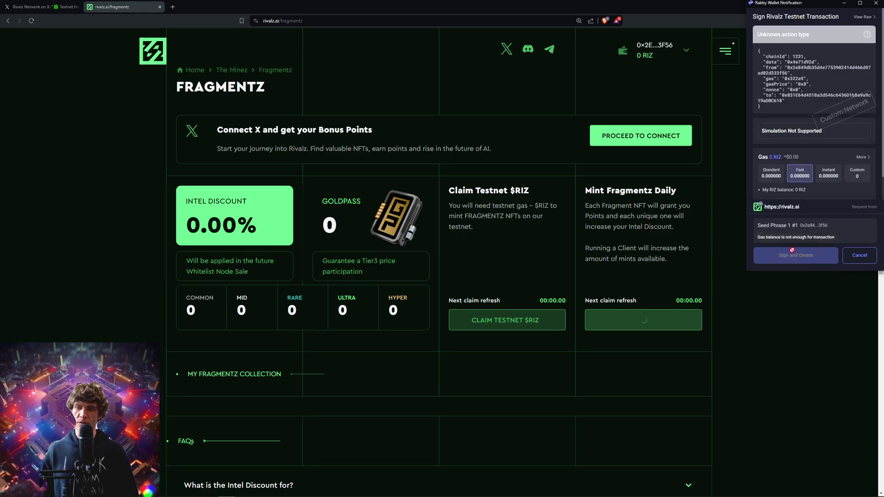
pyautogui.click(859, 256)
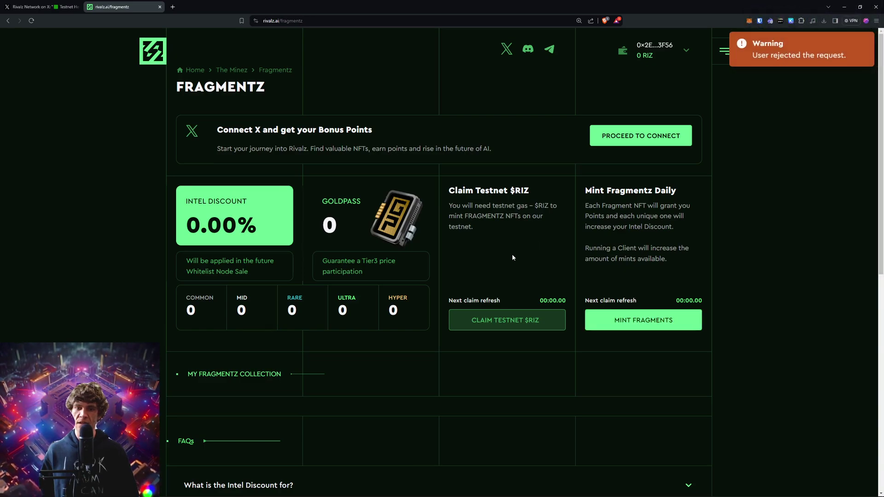
# Step: Proceed to connect X and authorize the Rivalz AI app on the X OAuth page
pyautogui.click(634, 143)
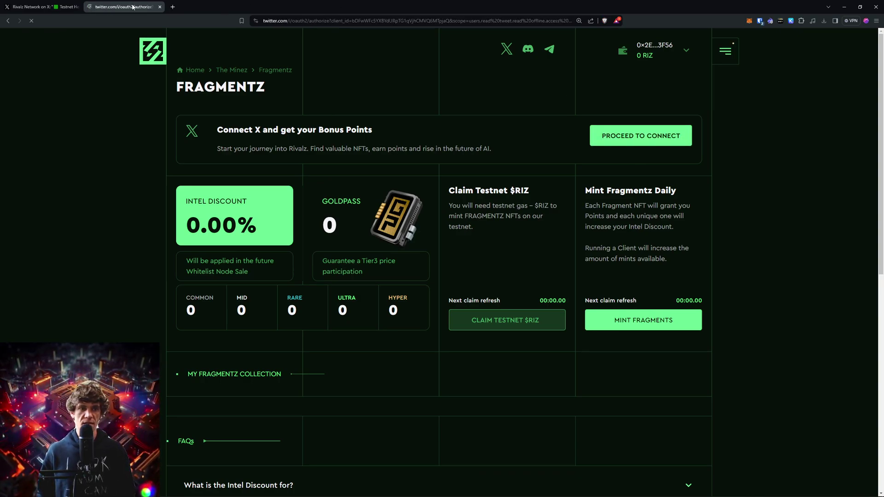
pyautogui.click(160, 6)
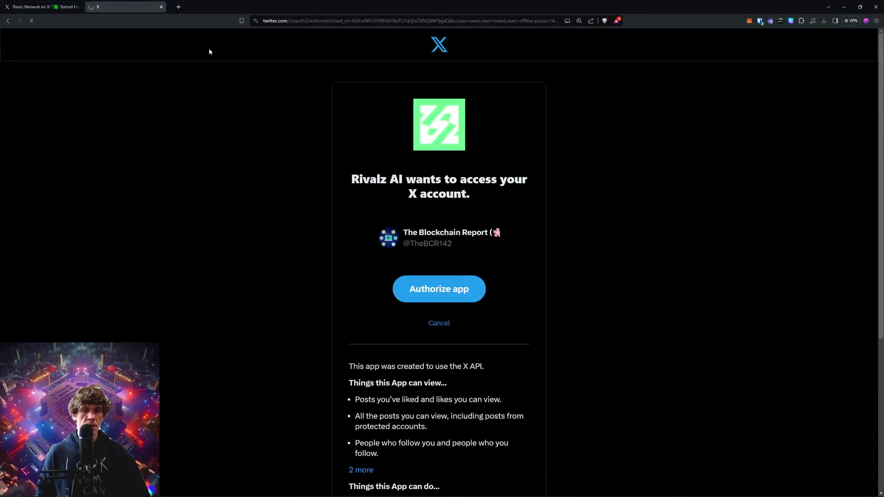
pyautogui.click(435, 284)
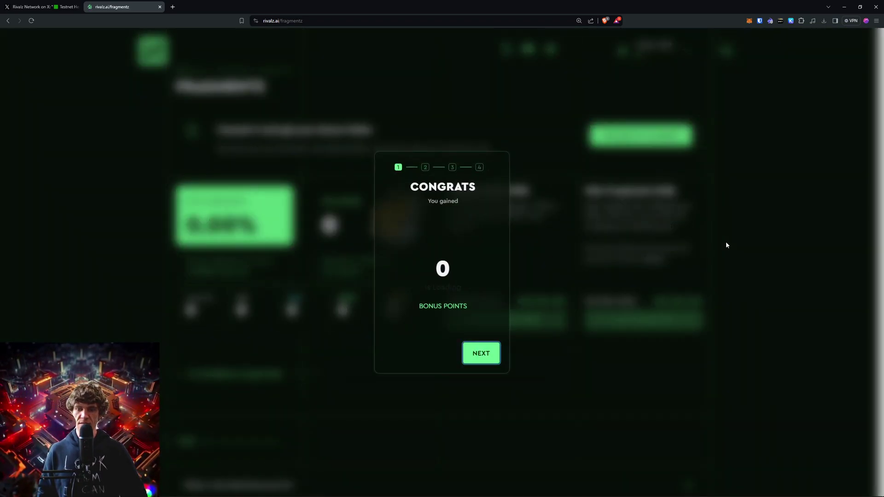
# Step: Pass the bonus-points and 1.25x multiplier screens, start the tweet, then claim testnet $RIZ
pyautogui.click(469, 358)
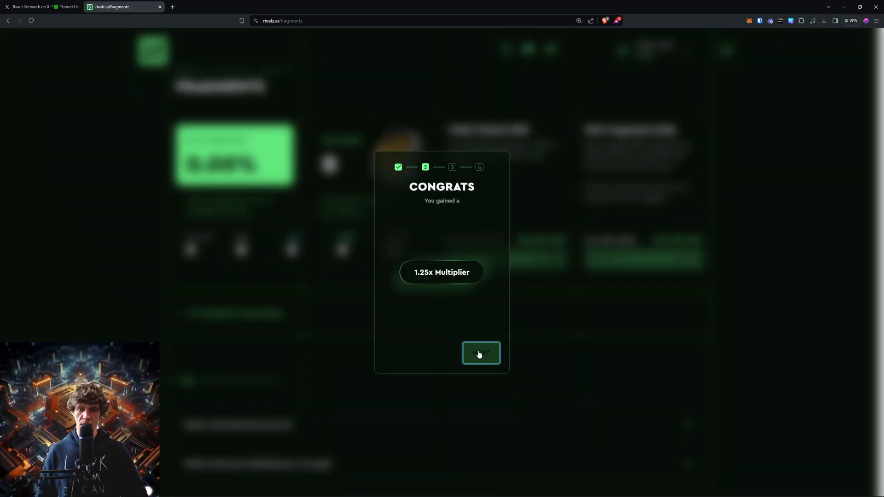
pyautogui.click(477, 354)
pyautogui.click(479, 353)
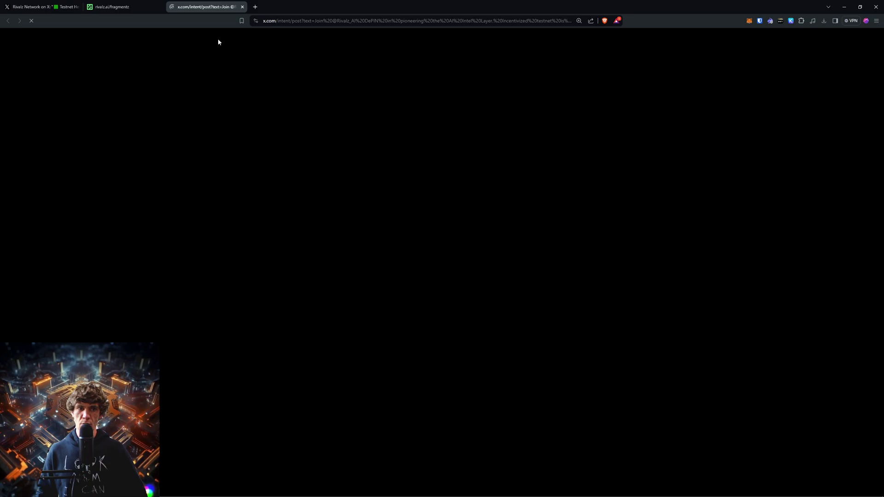
pyautogui.click(131, 9)
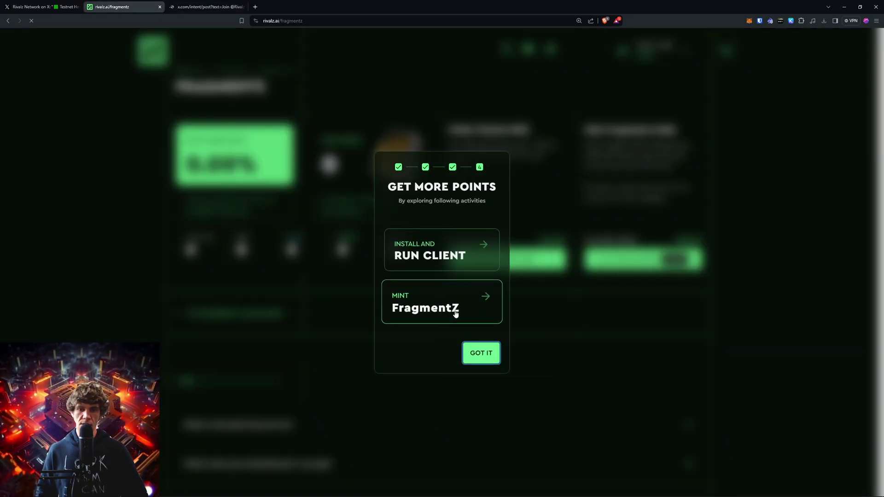
pyautogui.click(481, 306)
pyautogui.click(534, 268)
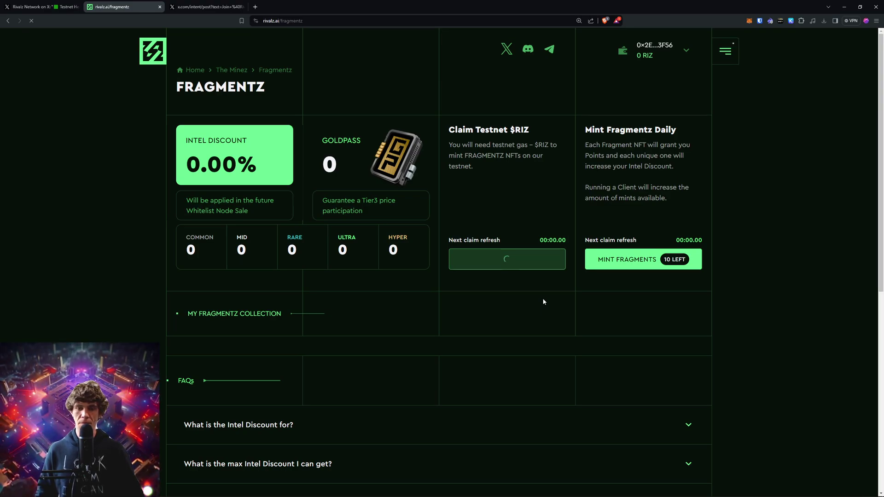
# Step: Post the prefilled Rivalz testnet invitation on X and go back to the rivalz.ai tab
pyautogui.click(635, 264)
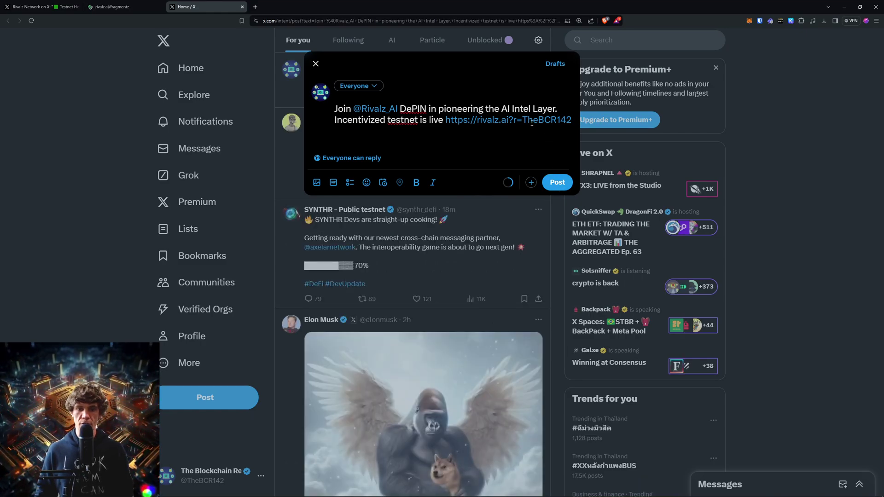
pyautogui.click(559, 188)
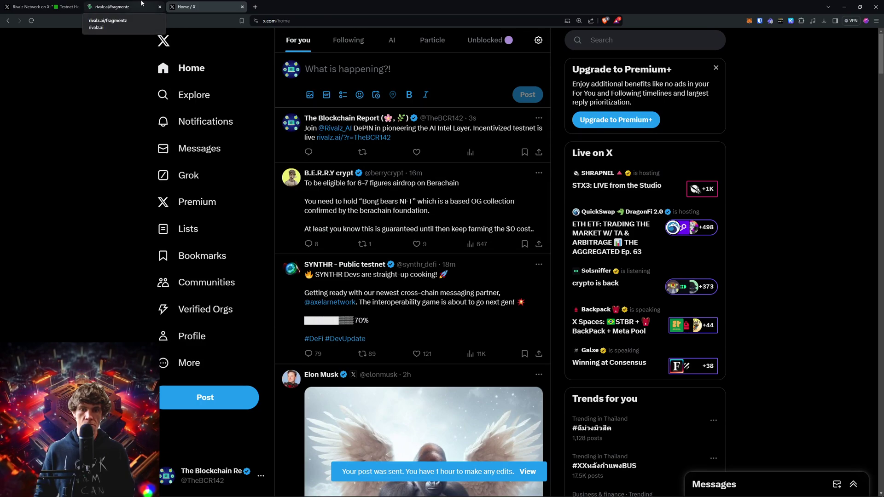
pyautogui.click(119, 6)
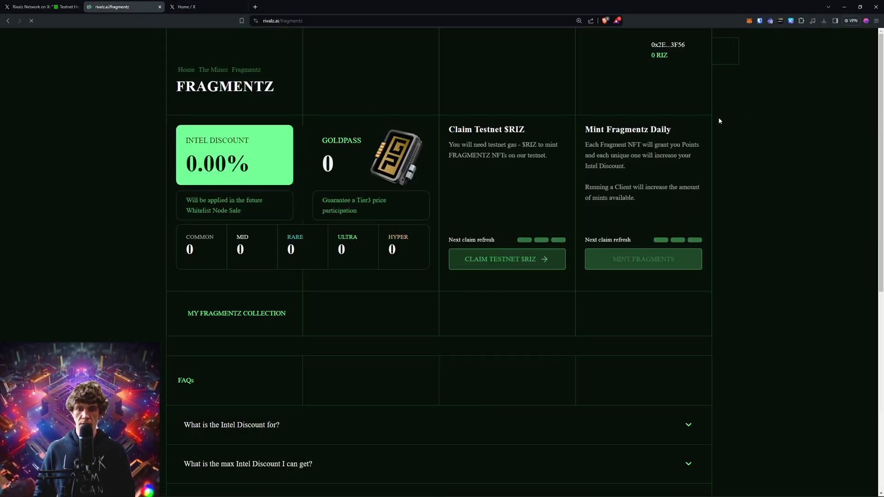
# Step: Attempt the testnet $RIZ claim, then confirm 600 social points and a 1.25x multiplier on The Minez dashboard
pyautogui.click(527, 257)
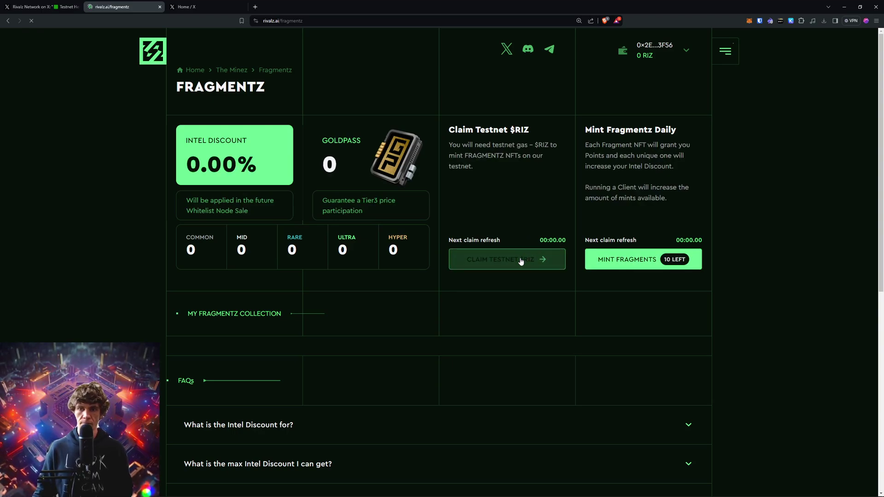
pyautogui.click(737, 48)
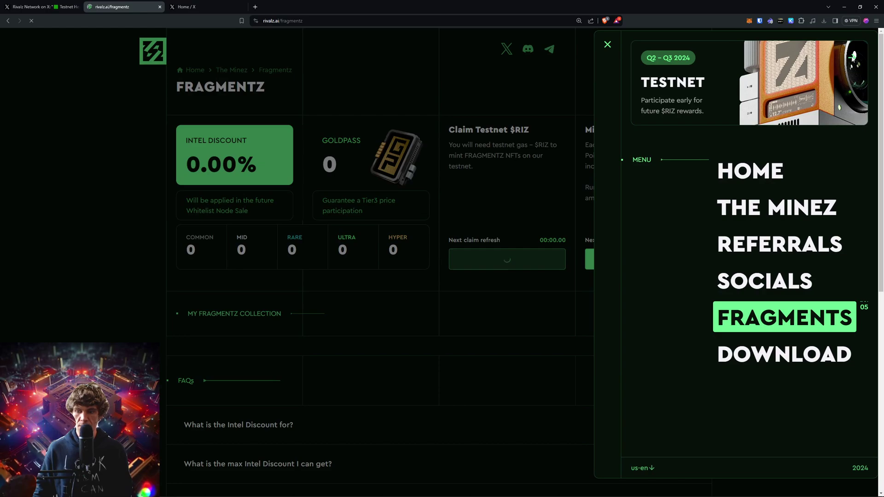
pyautogui.click(788, 76)
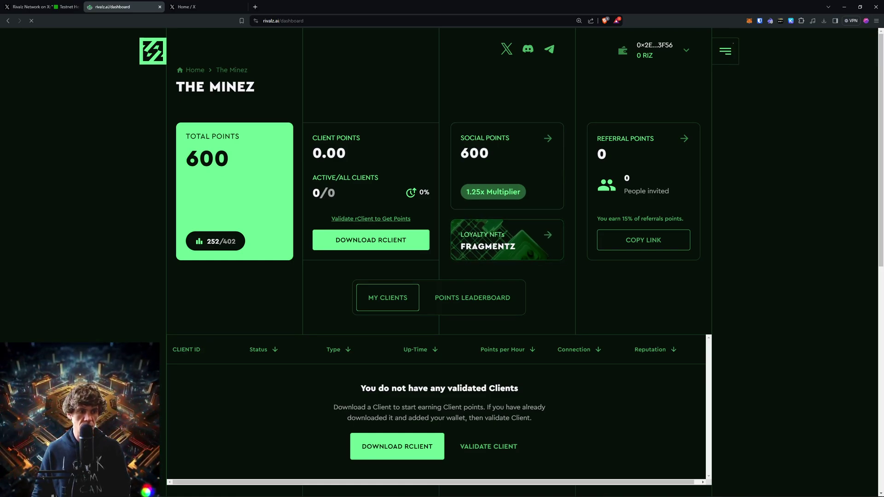
pyautogui.hotkey('alt', 'Tab')
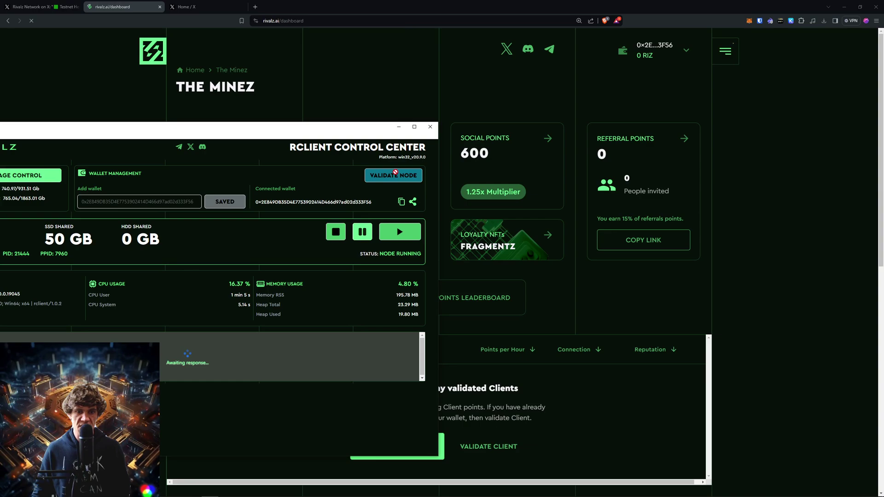
pyautogui.click(399, 127)
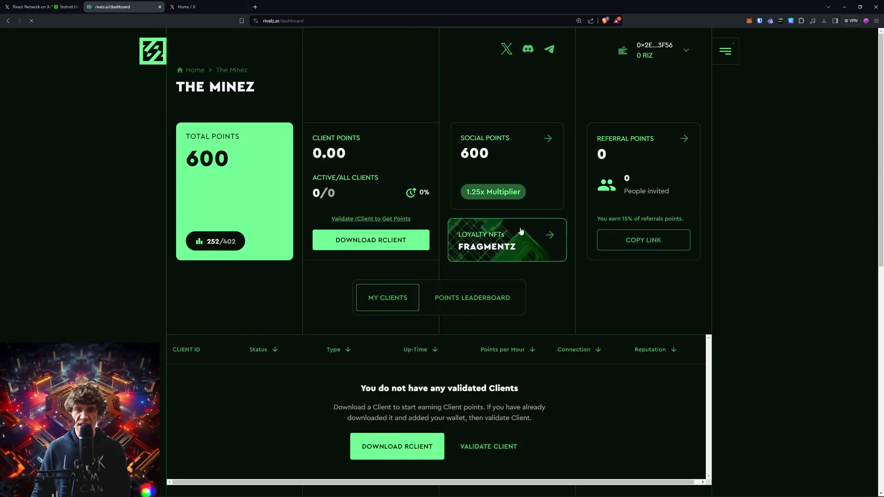
# Step: Retry the failing $RIZ claim on the Fragmentz page and cancel another Fragmentz mint in Rabby
pyautogui.click(505, 240)
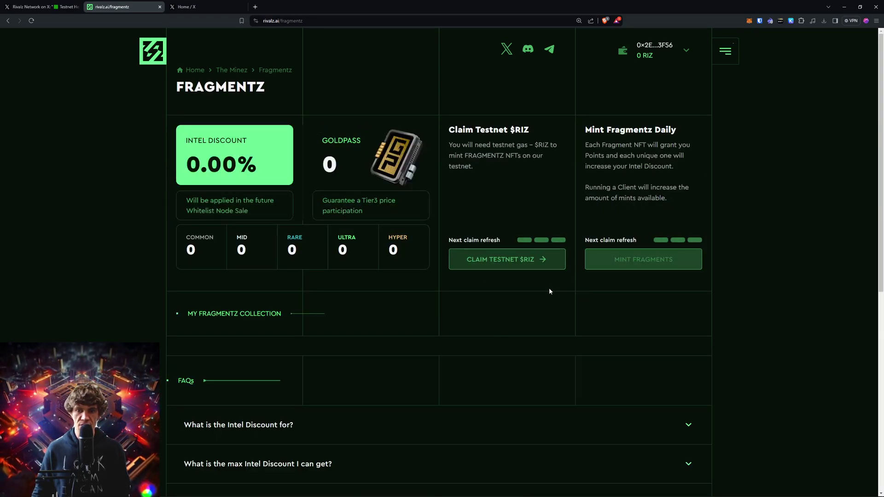
pyautogui.click(548, 266)
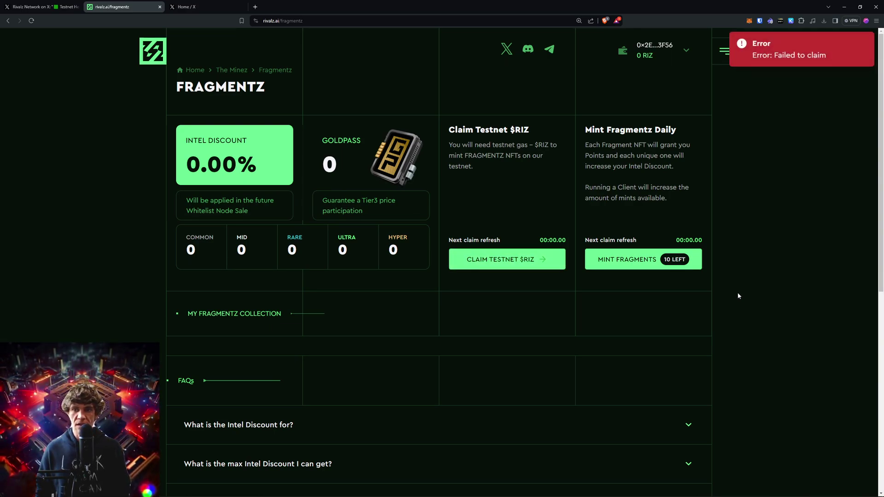
pyautogui.click(689, 259)
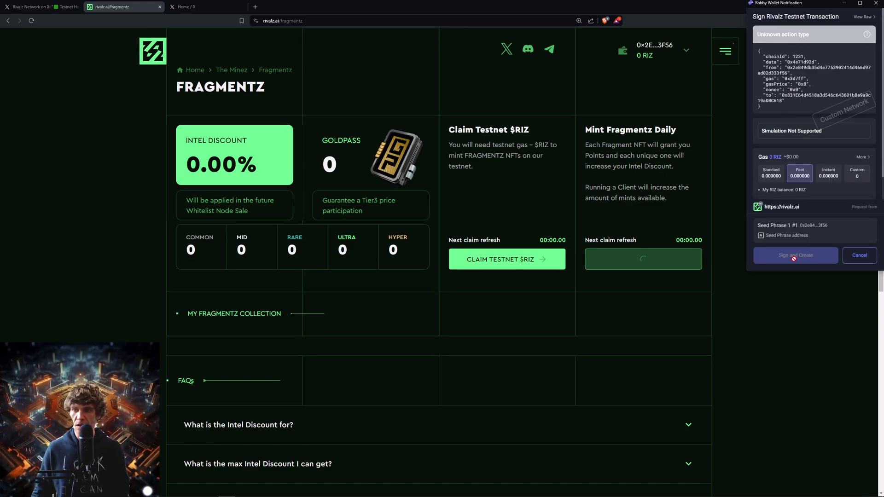
pyautogui.click(859, 254)
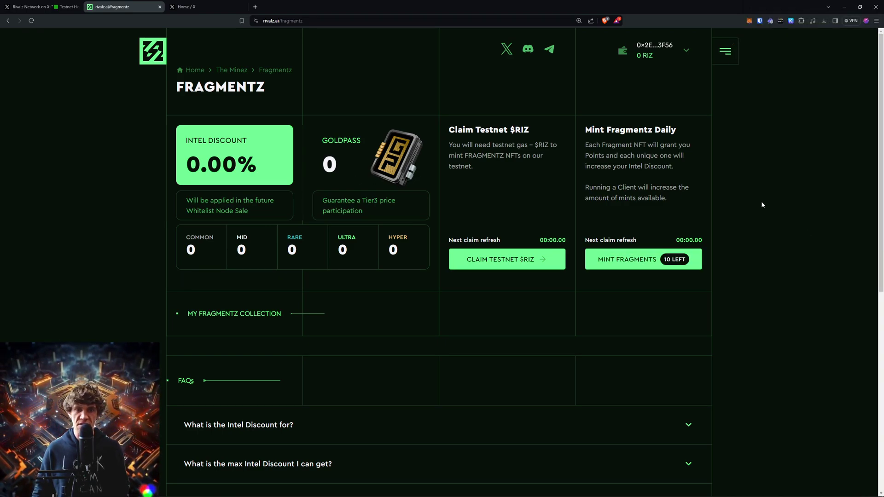
pyautogui.scroll(-4, 741, 276)
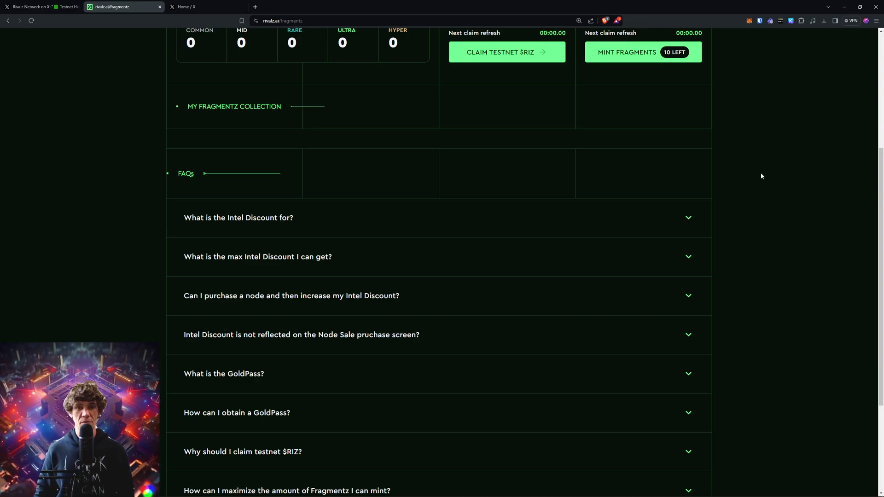
pyautogui.scroll(4, 805, 193)
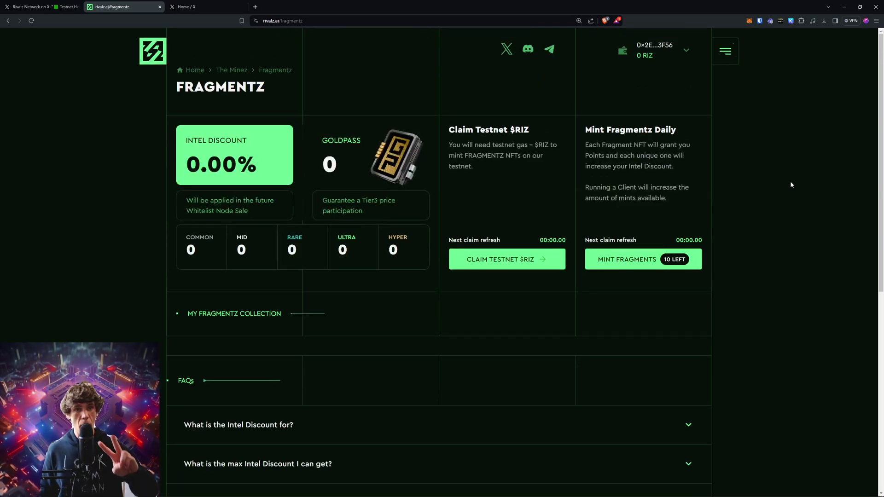